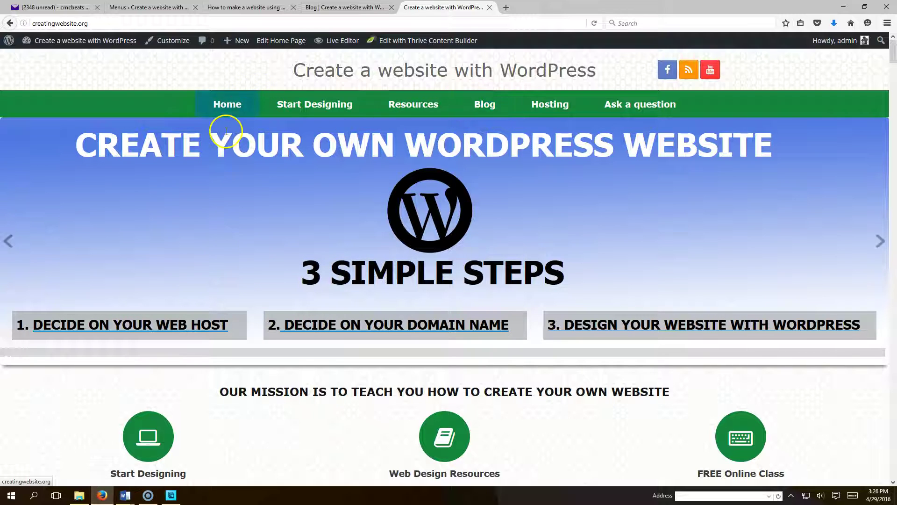
Follow the Blog navigation link and scroll through the Thrive Content Builder article and back up.
click(485, 105)
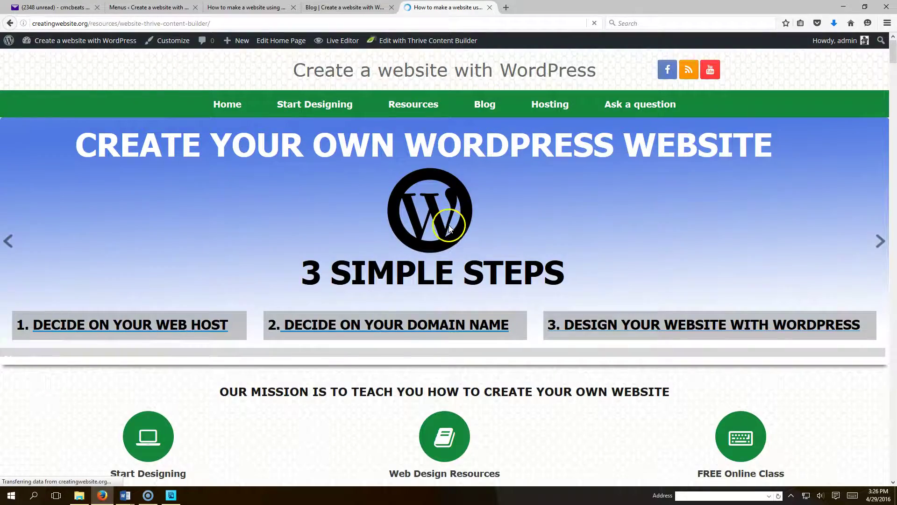
scroll(464, 267, down, 20)
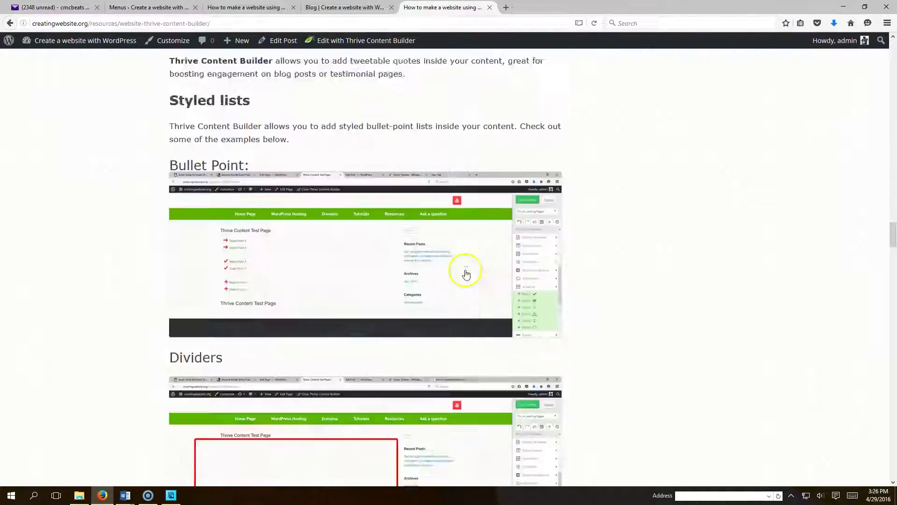
scroll(468, 274, down, 20)
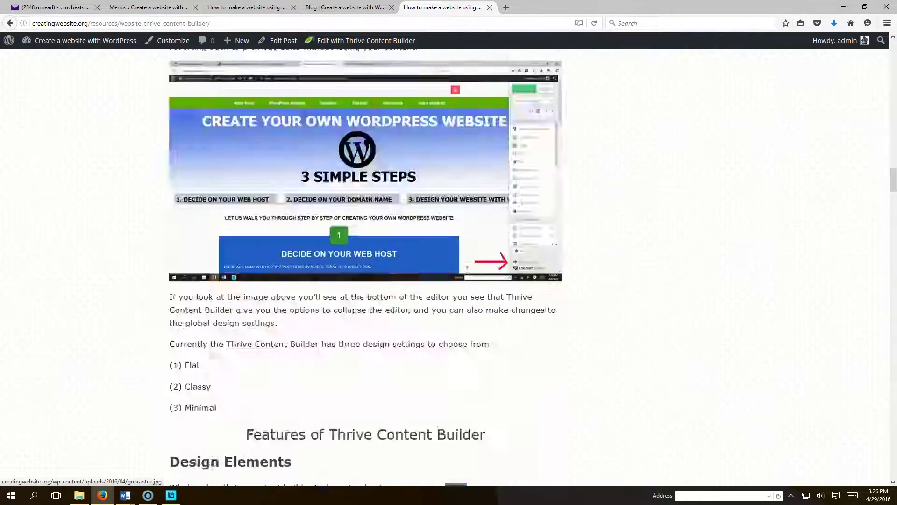
scroll(466, 276, up, 20)
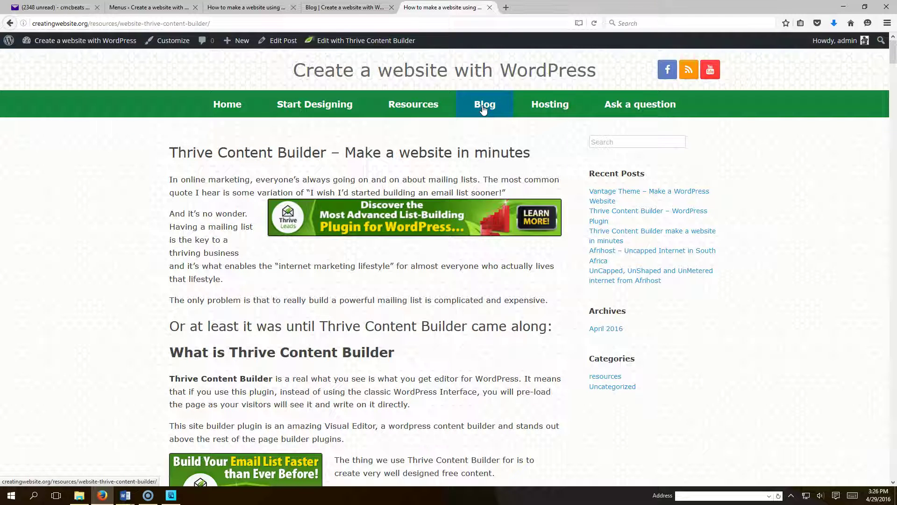
Close the duplicate Thrive Content Builder article tabs and switch to the admin Dashboard tab.
click(345, 7)
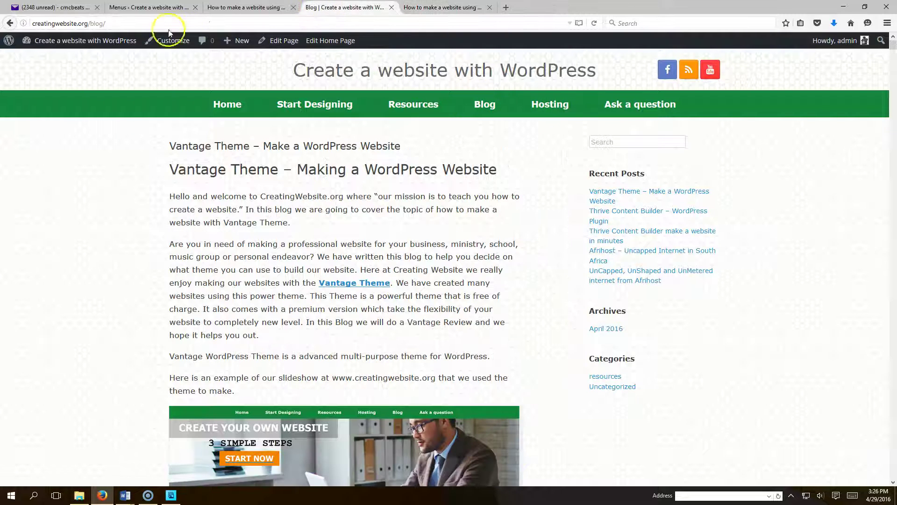
mouse_move(57, 57)
click(280, 8)
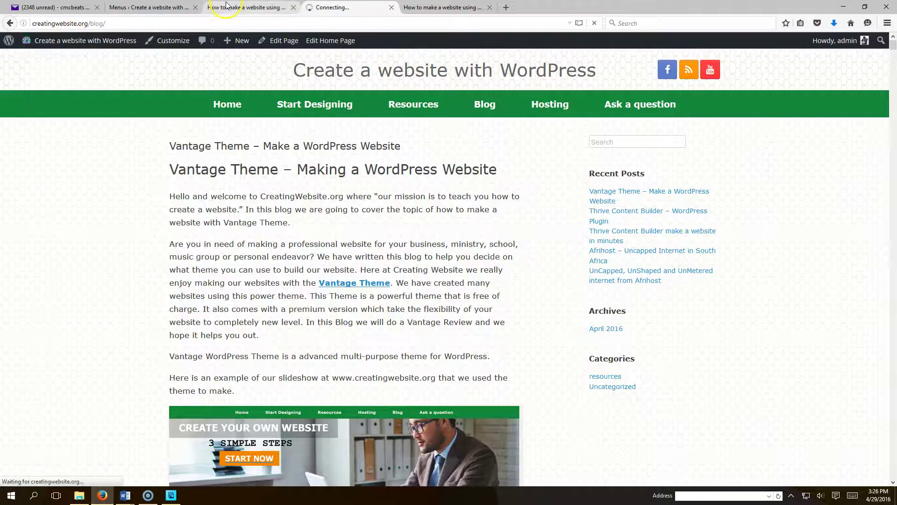
click(292, 8)
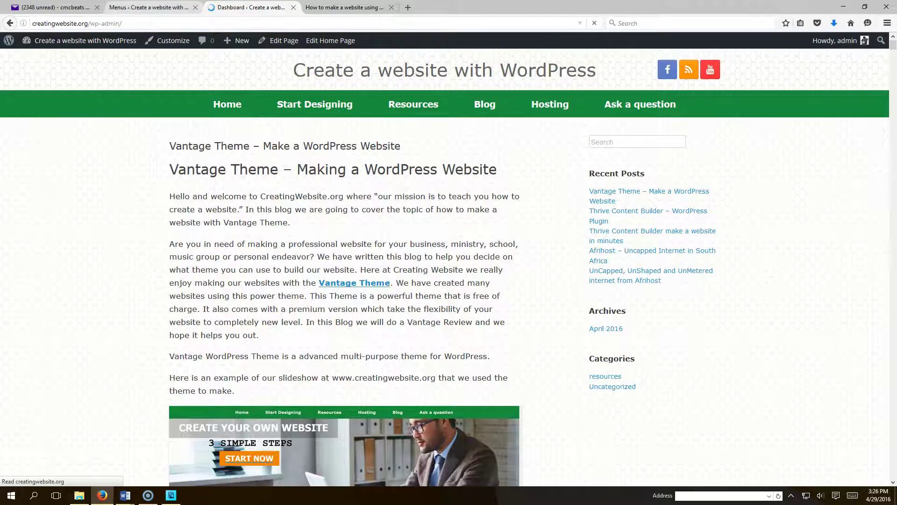
click(178, 8)
click(216, 8)
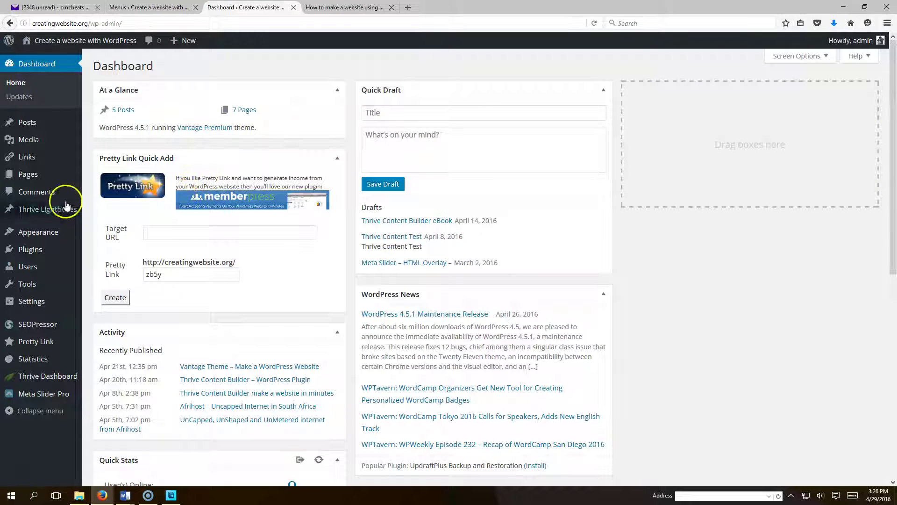
Create a new page titled 'Blog', correcting the typed 'Blogs', and publish it.
click(39, 176)
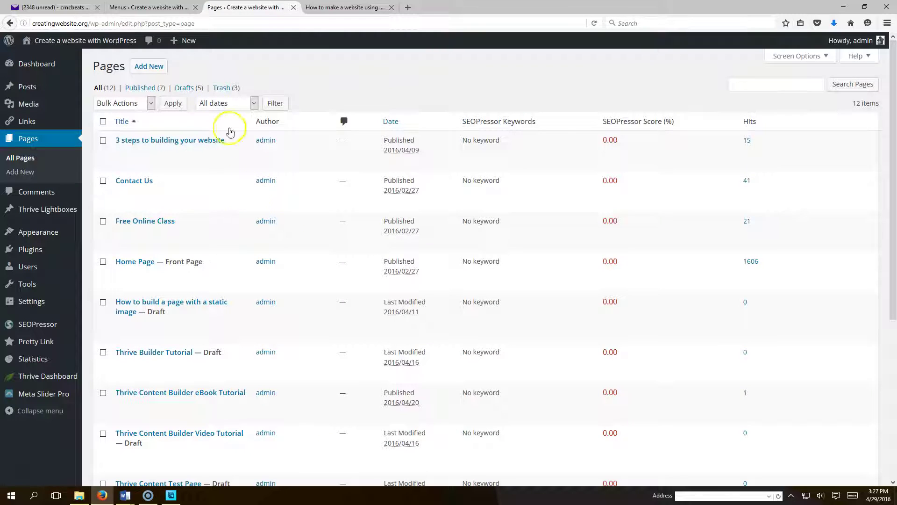
click(155, 68)
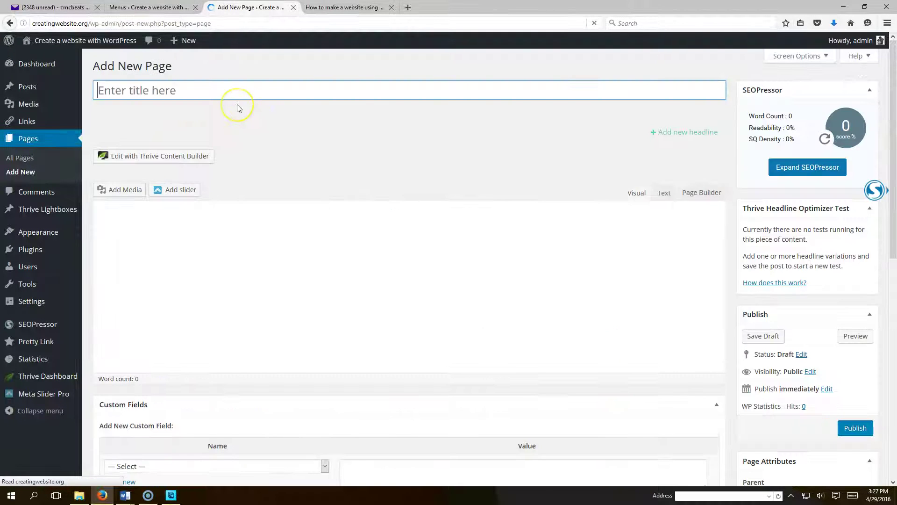
text(Blogs)
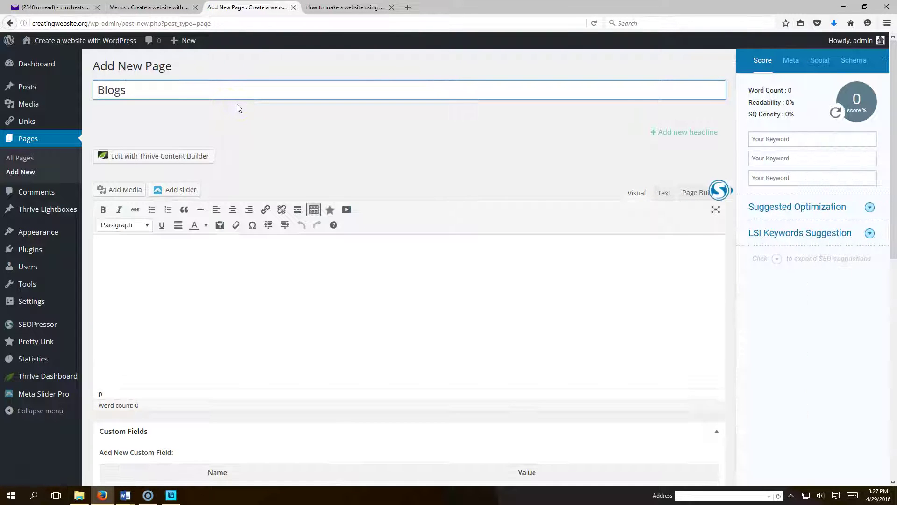
click(722, 191)
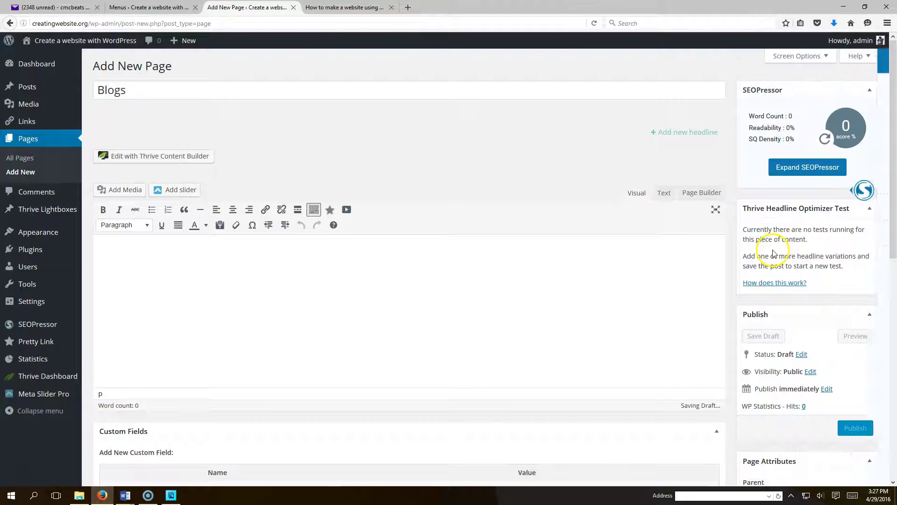
click(187, 94)
key(BackSpace)
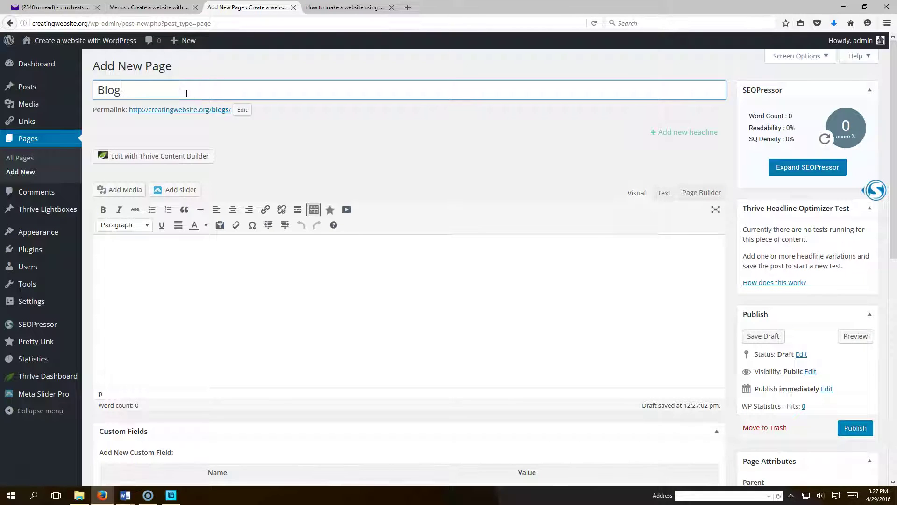
click(861, 433)
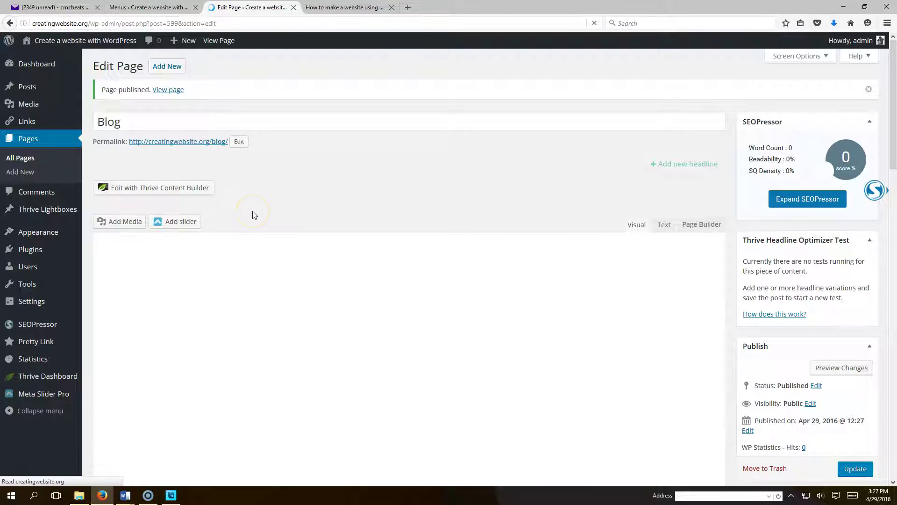
Remove the old Blog custom link from Menu 1 and save the menu.
click(344, 7)
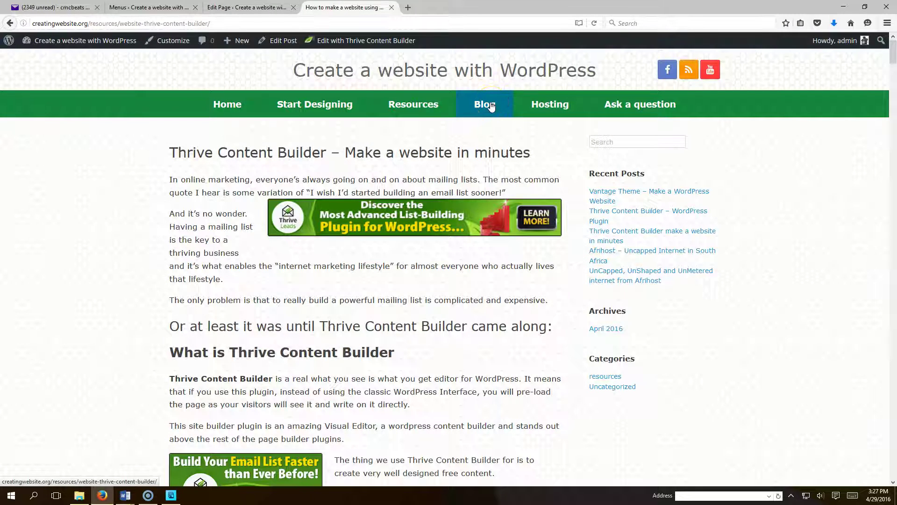
click(246, 7)
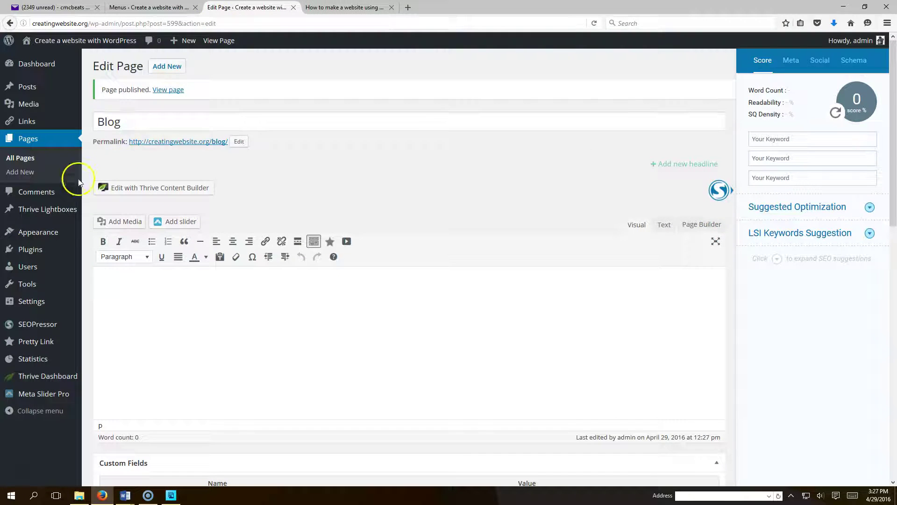
mouse_move(40, 232)
click(98, 276)
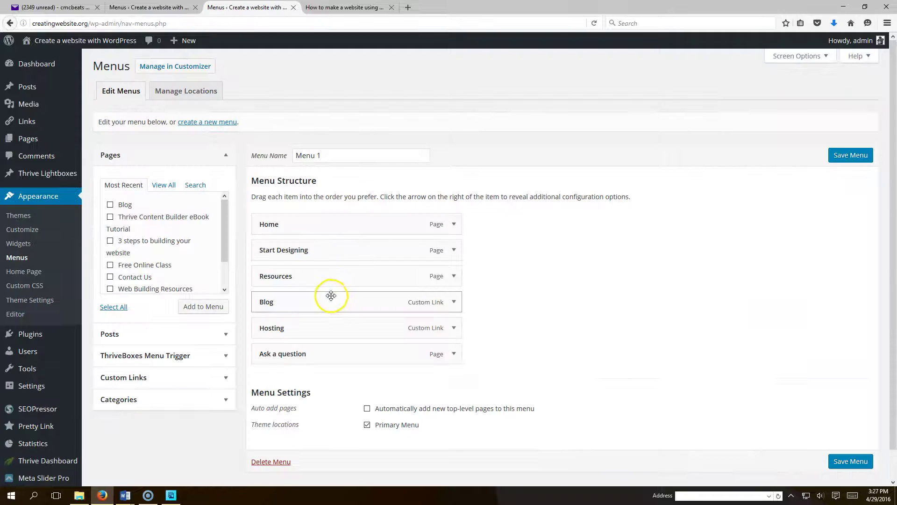
click(453, 302)
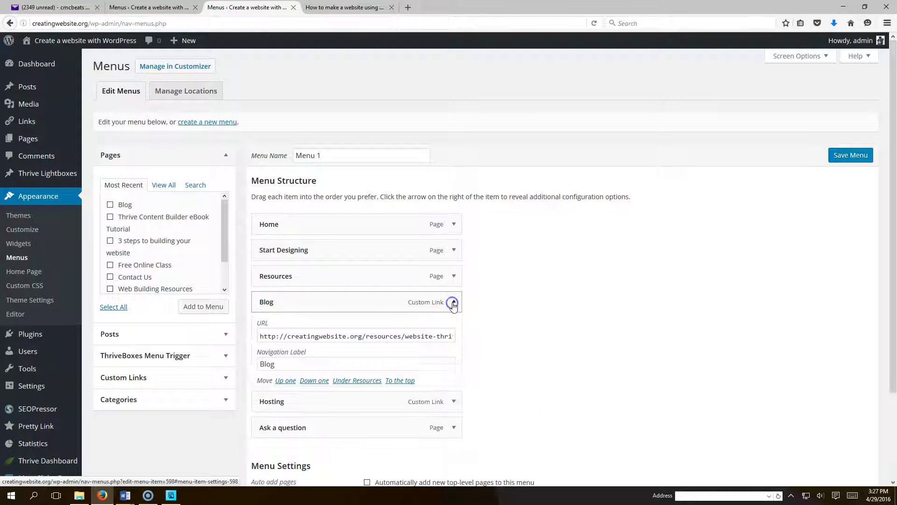
click(269, 405)
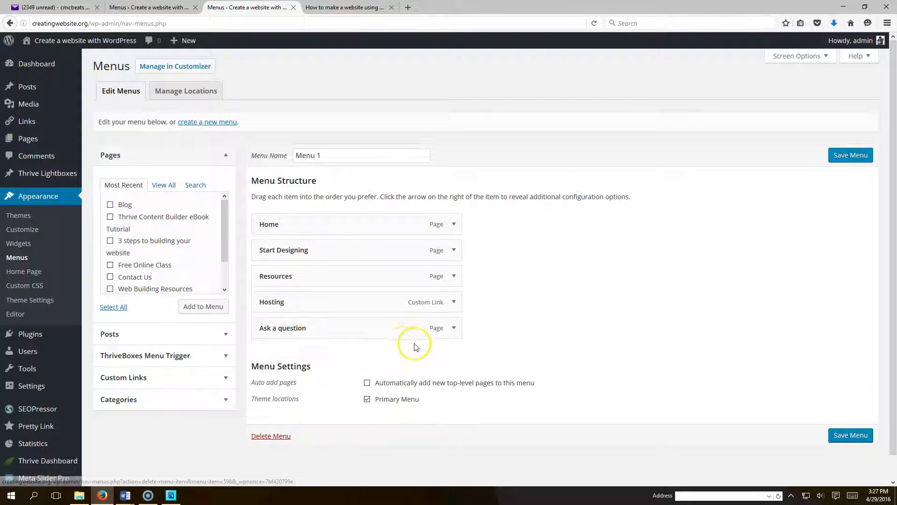
click(849, 155)
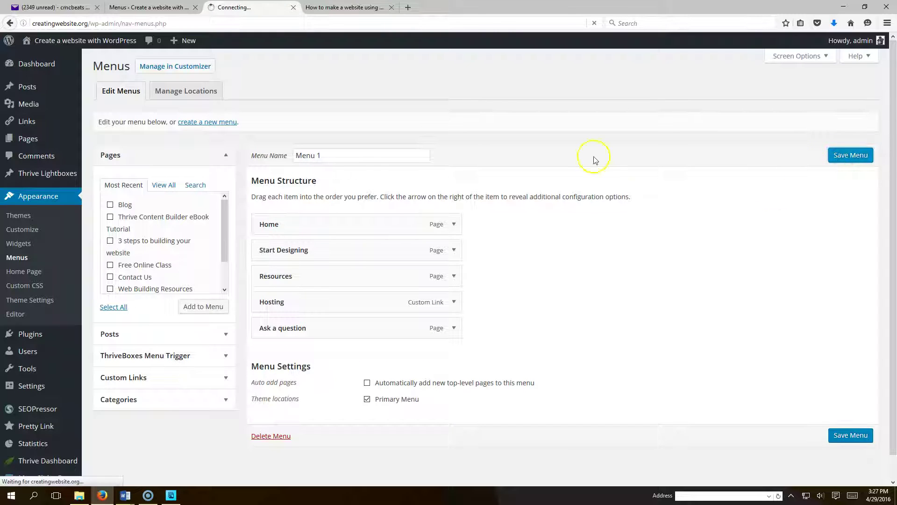
Reload the live site to confirm Blog is gone from the navigation.
key(ctrl+Tab)
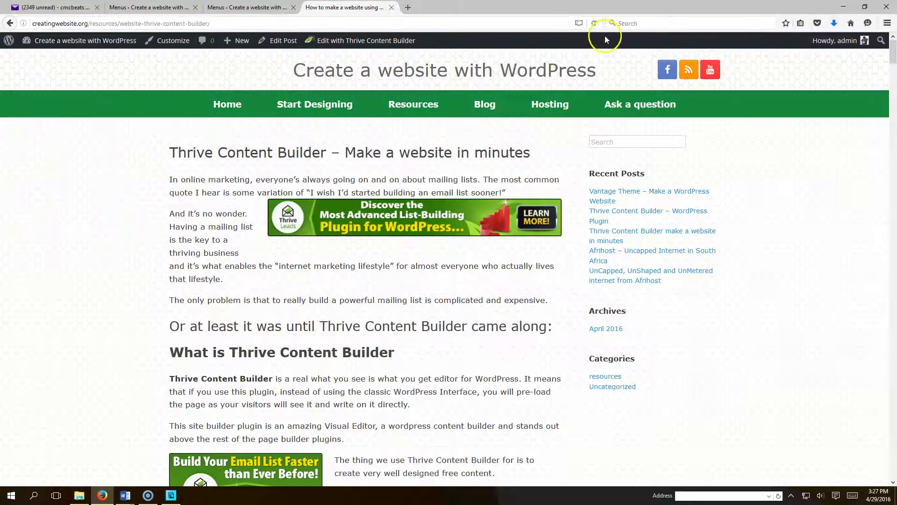
click(593, 23)
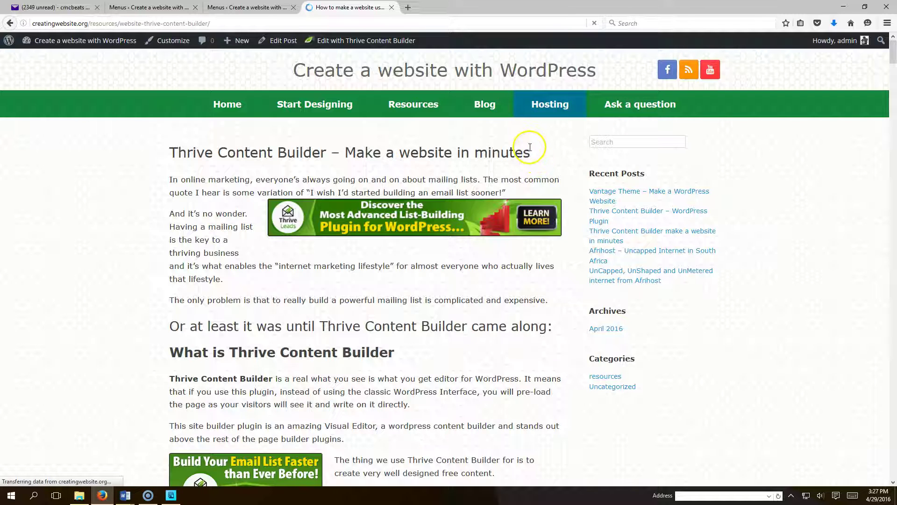
key(ctrl+shift+Tab)
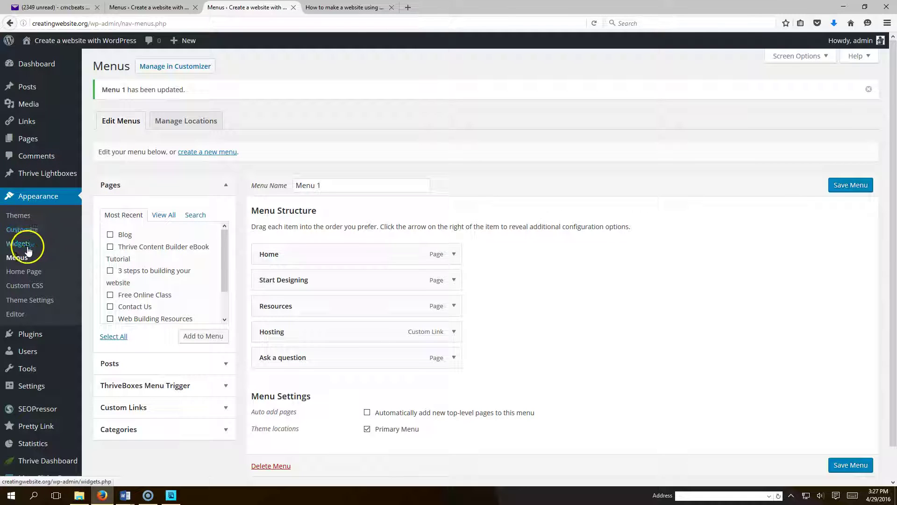
In Reading Settings, make Blog the posts page with Home Page as front page, and save.
mouse_move(40, 408)
mouse_move(35, 390)
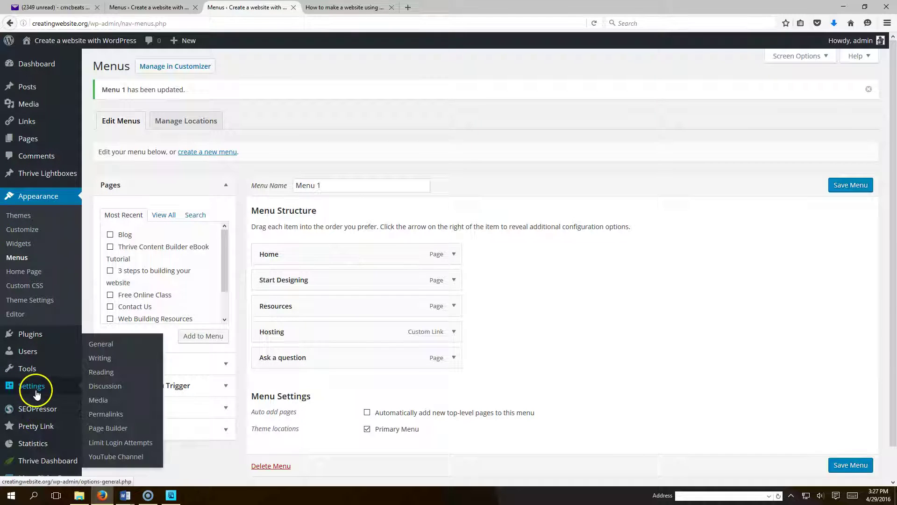
click(96, 374)
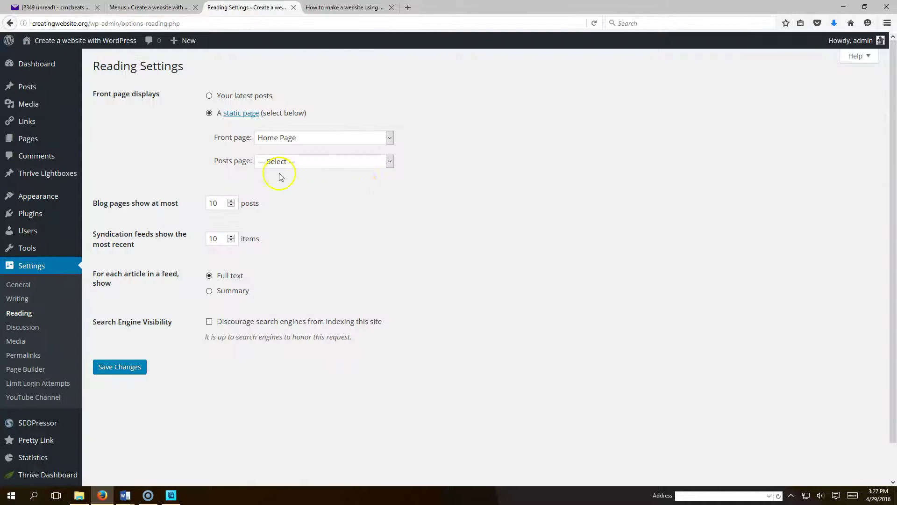
click(389, 162)
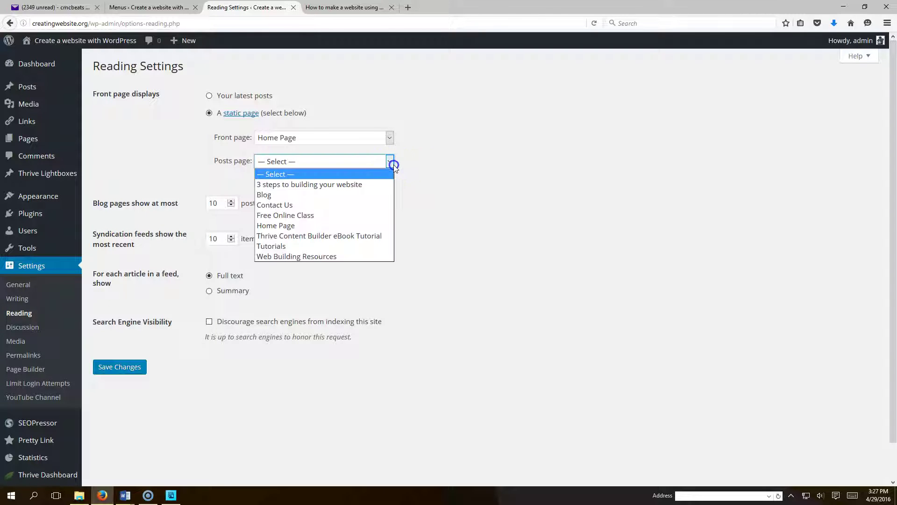
click(351, 195)
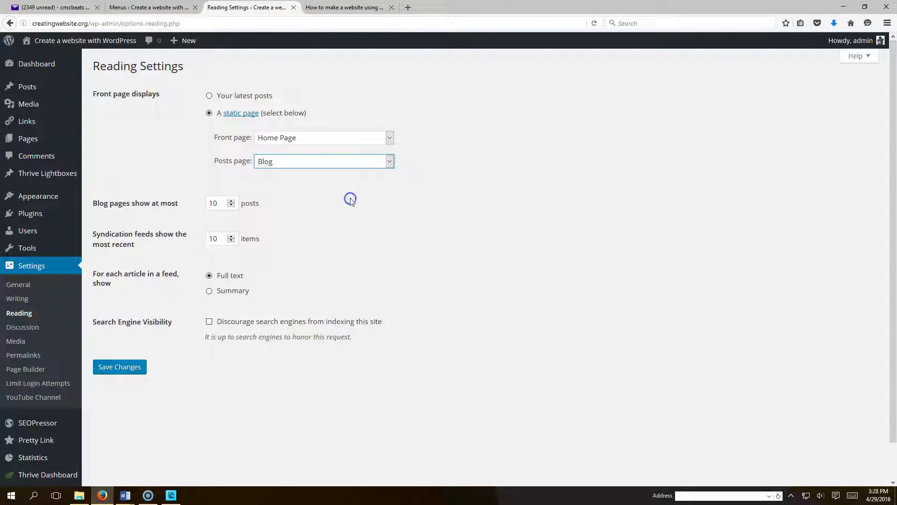
click(126, 369)
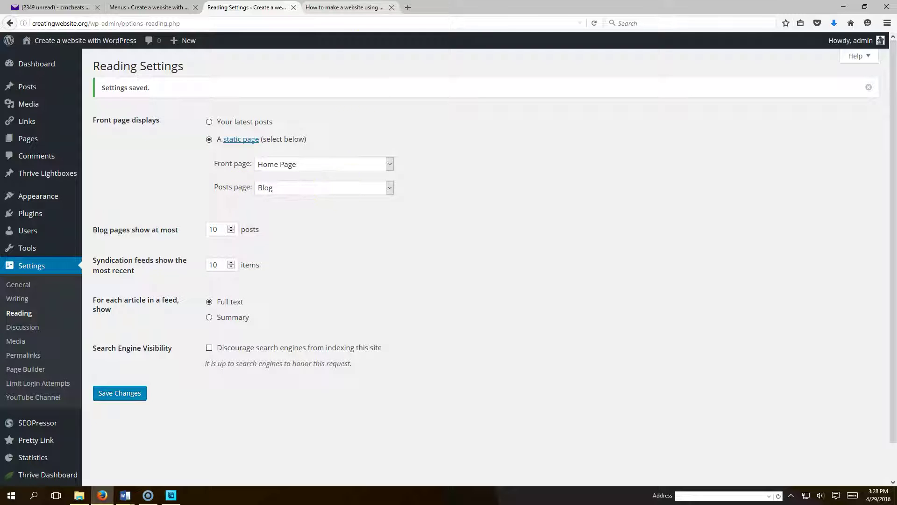
click(344, 7)
click(252, 7)
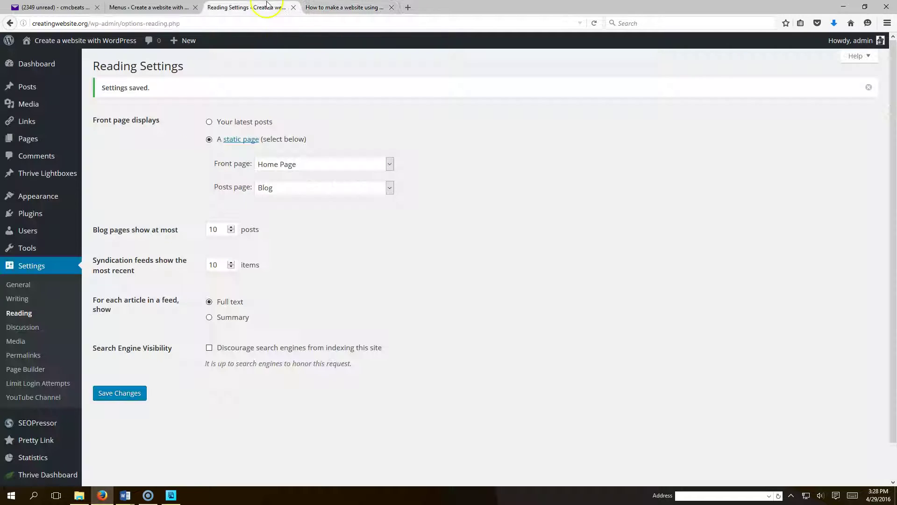
Add the Blog page to Menu 1, position it after Resources, and save the menu.
mouse_move(40, 204)
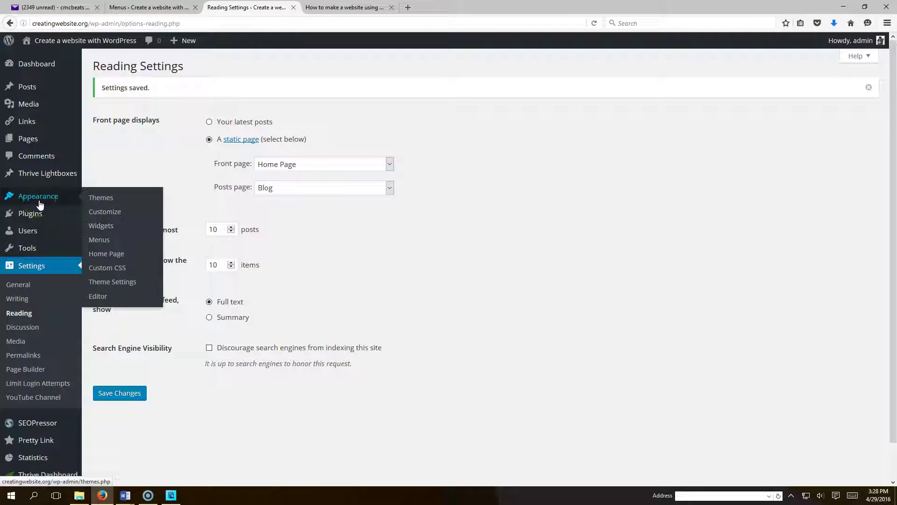
click(99, 239)
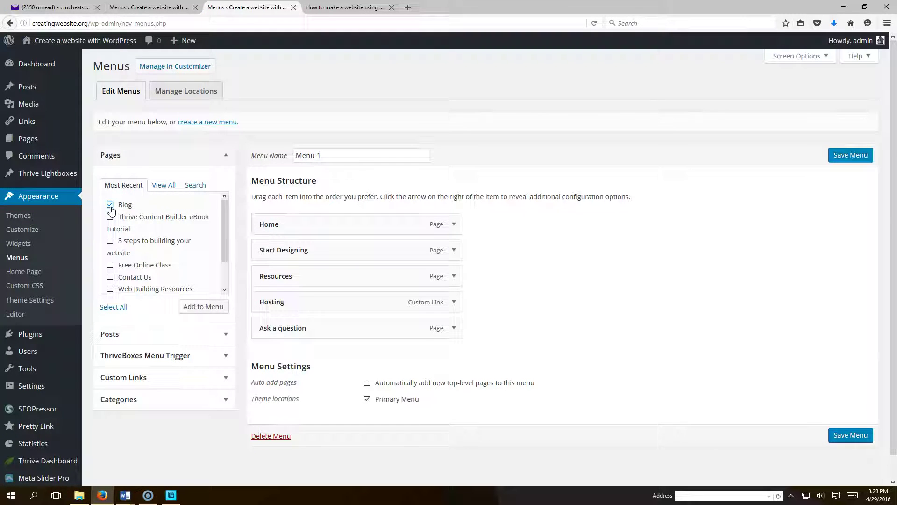
click(193, 304)
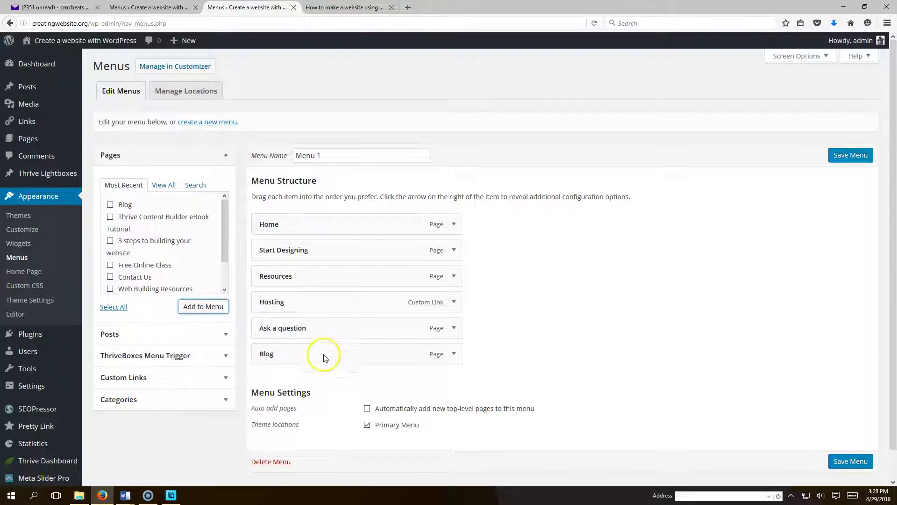
drag(282, 359, 367, 303)
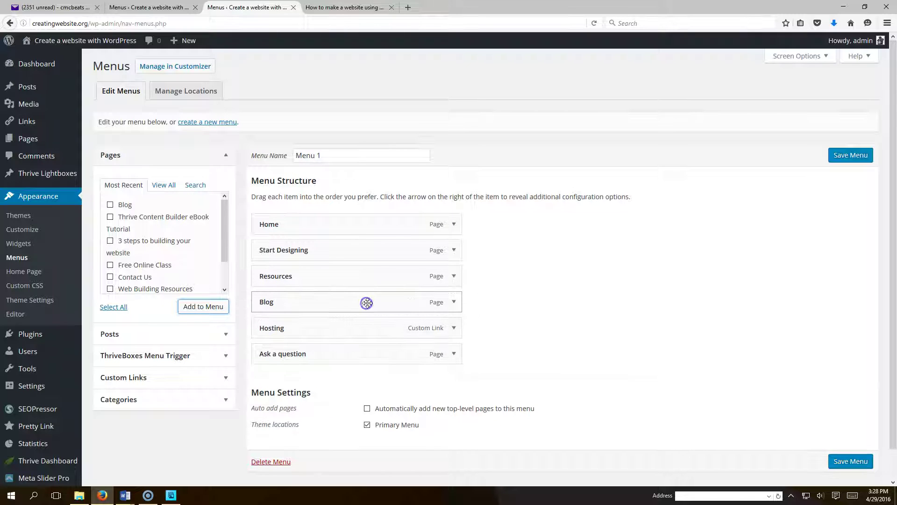
click(850, 155)
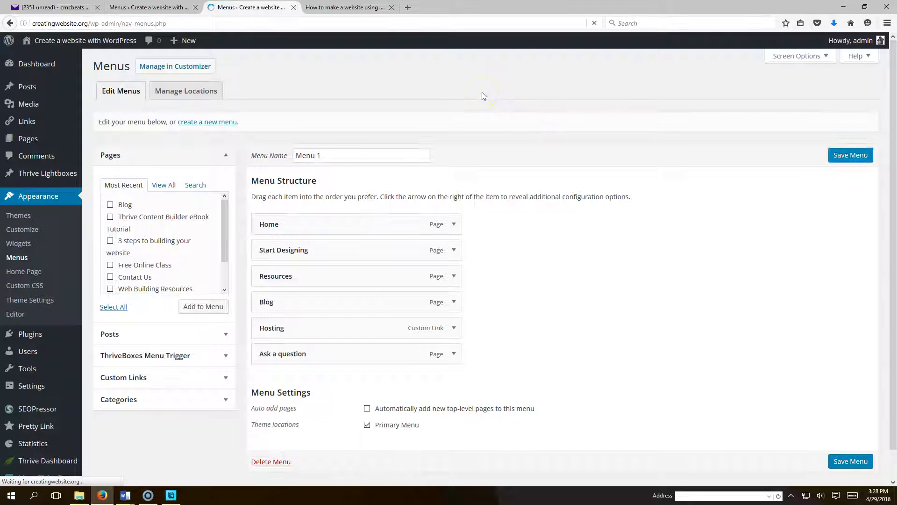
Reload the live site, open Blog from the navigation, and scroll through the listed posts.
click(364, 9)
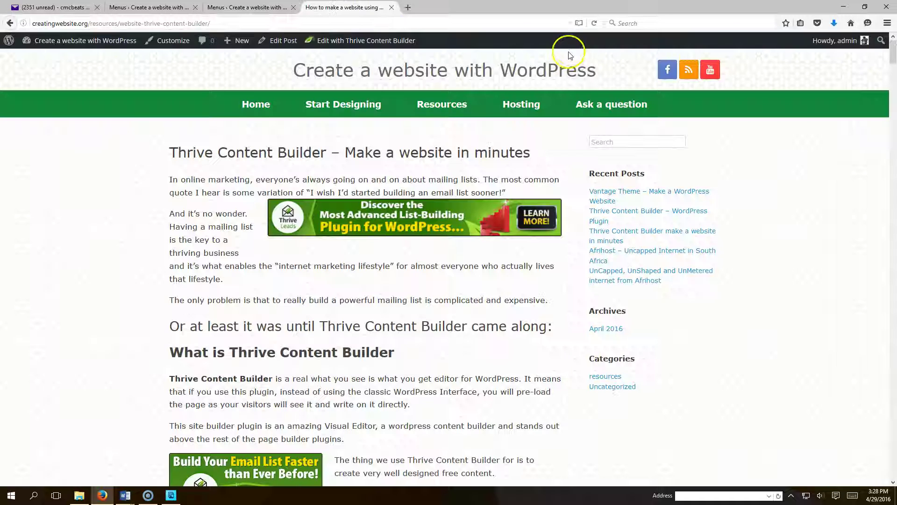
click(594, 23)
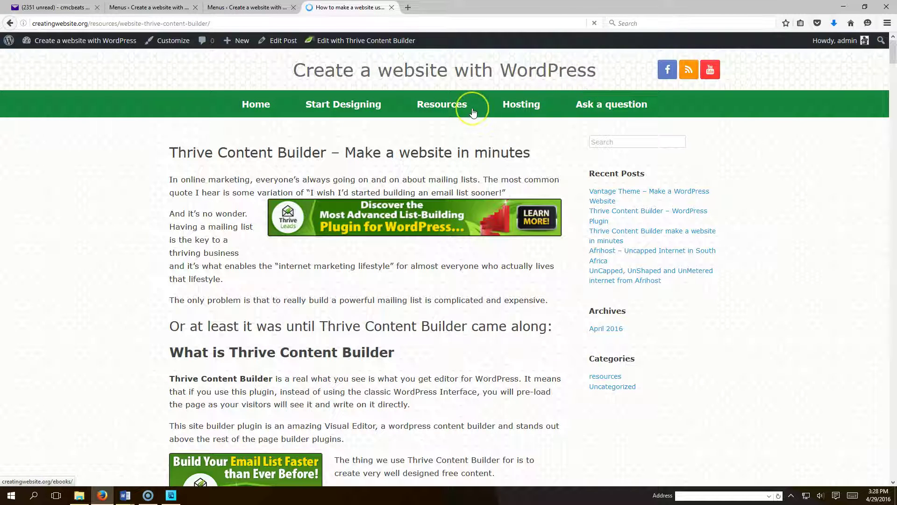
click(489, 106)
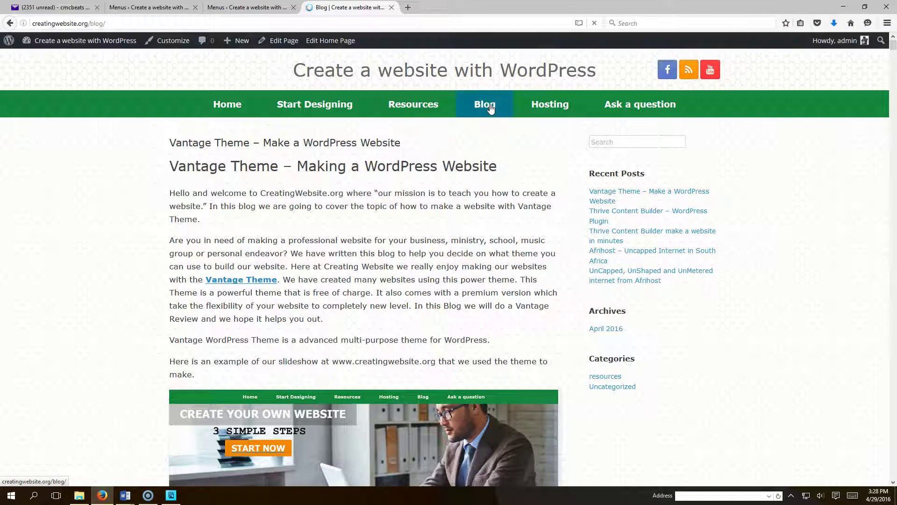
scroll(358, 187, down, 20)
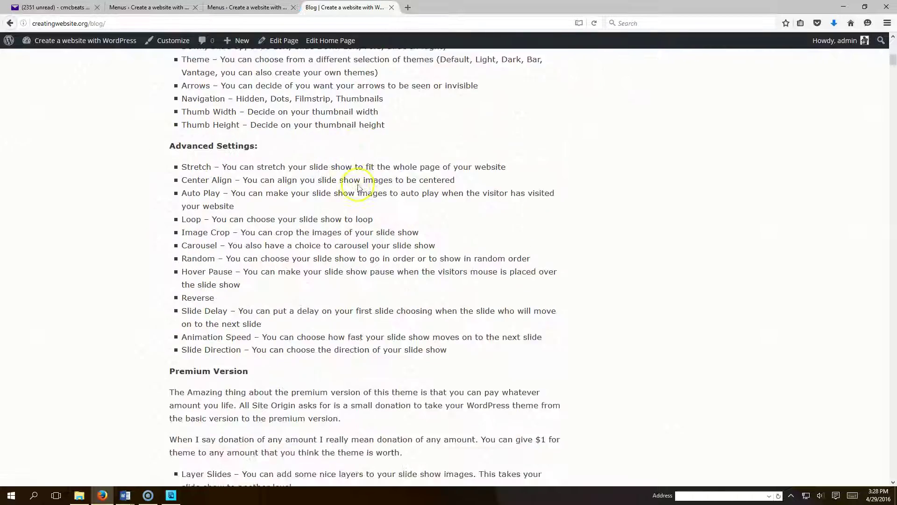
scroll(358, 187, down, 20)
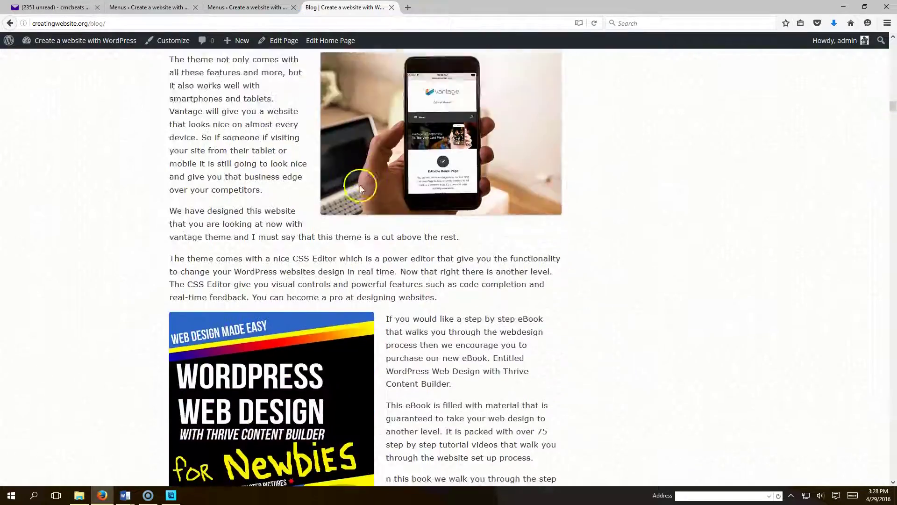
scroll(360, 185, down, 15)
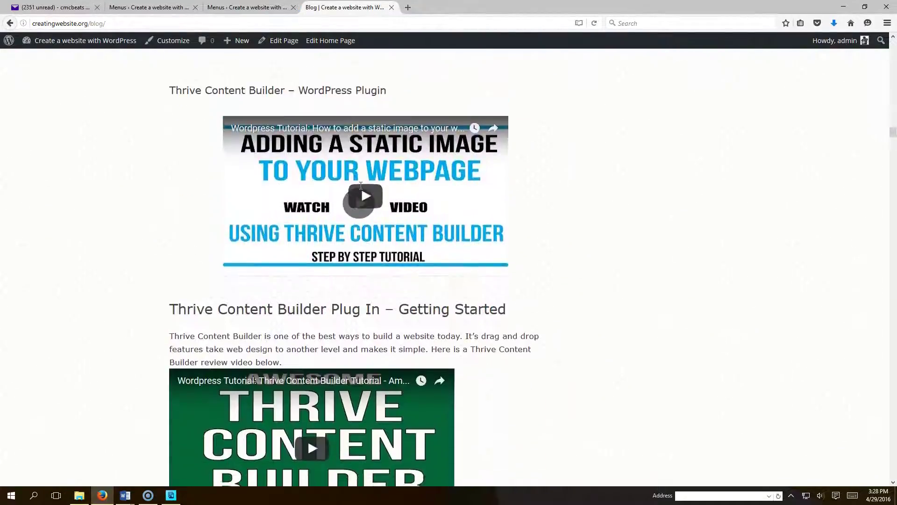
scroll(373, 141, up, 2)
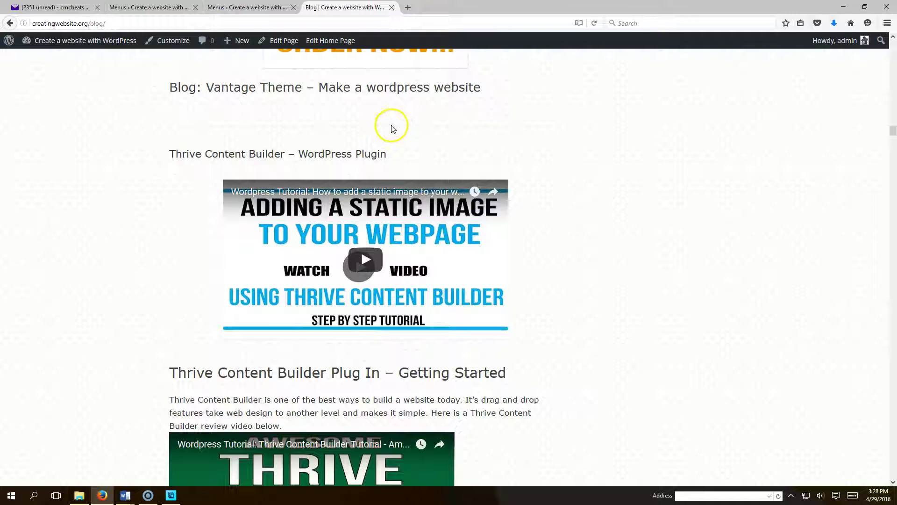
scroll(391, 129, up, 10)
Open Appearance > Custom CSS and place the cursor in the empty CSS editor.
click(146, 8)
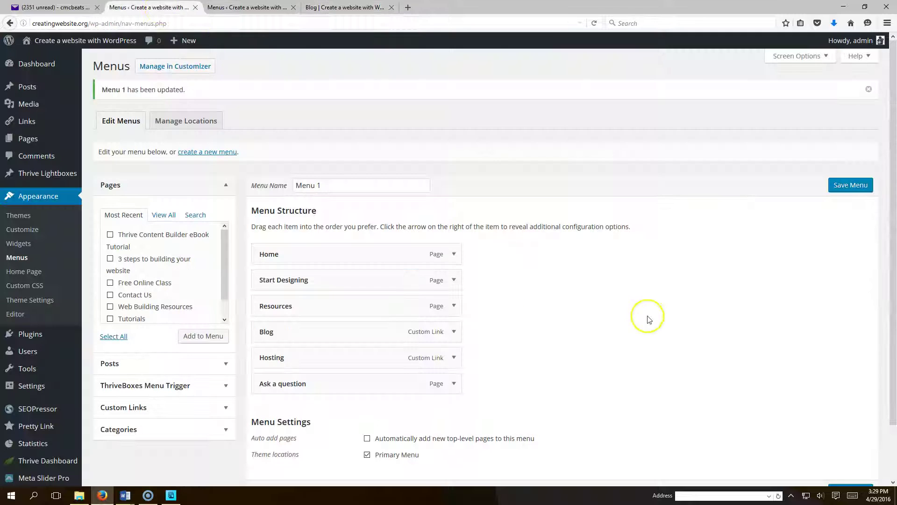
click(24, 285)
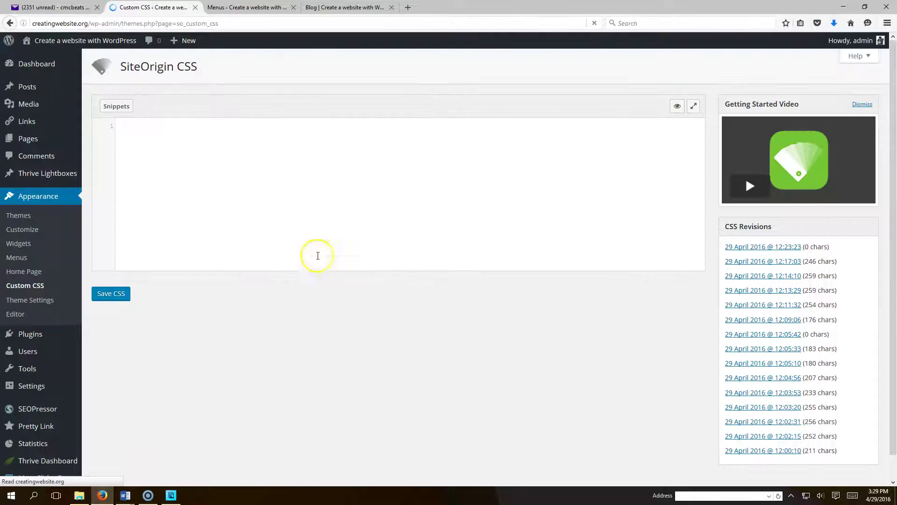
click(145, 140)
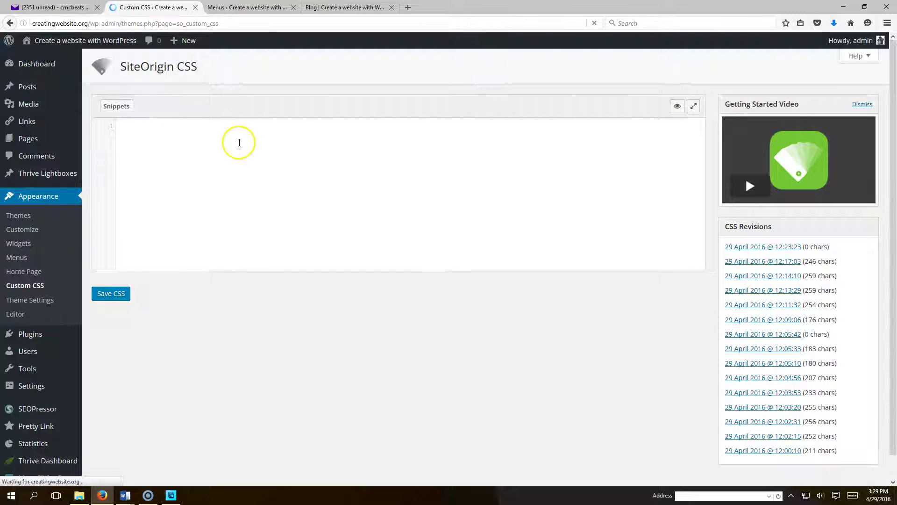
Select and copy the .post CSS rule from Word's Document1.
mouse_move(129, 500)
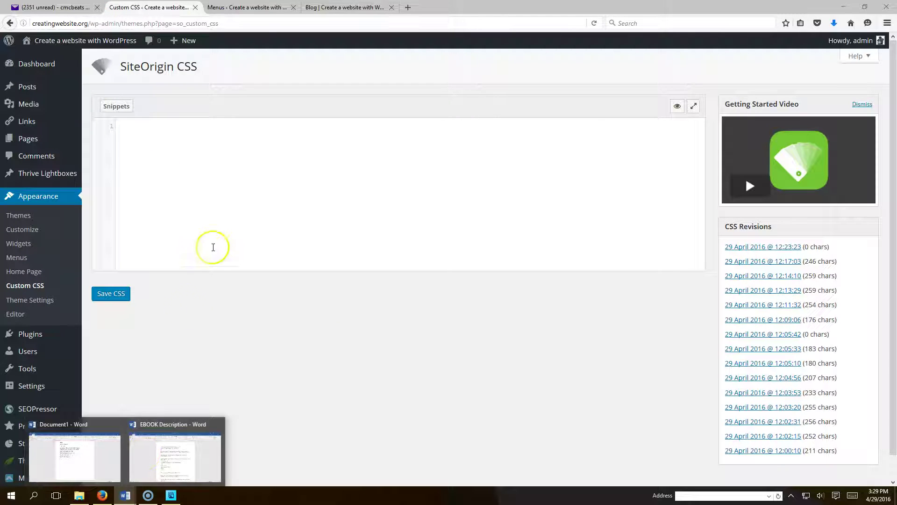
click(180, 429)
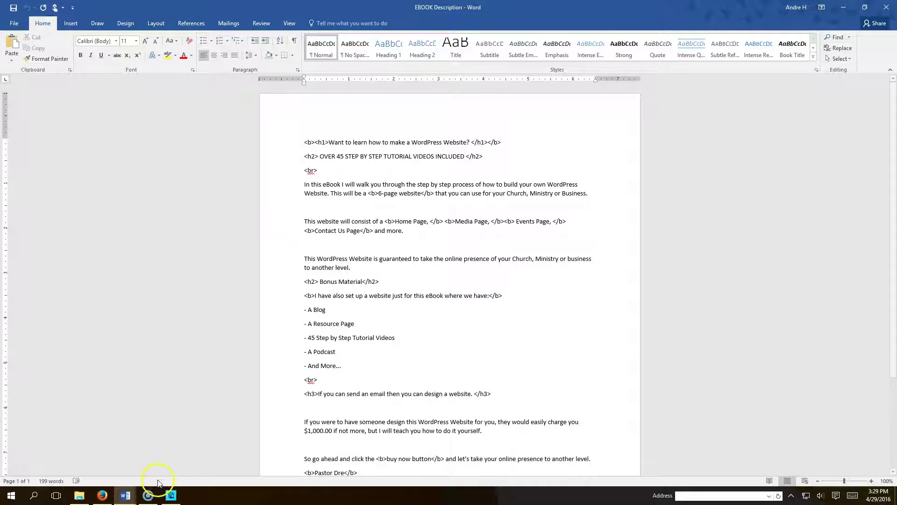
mouse_move(125, 494)
click(72, 449)
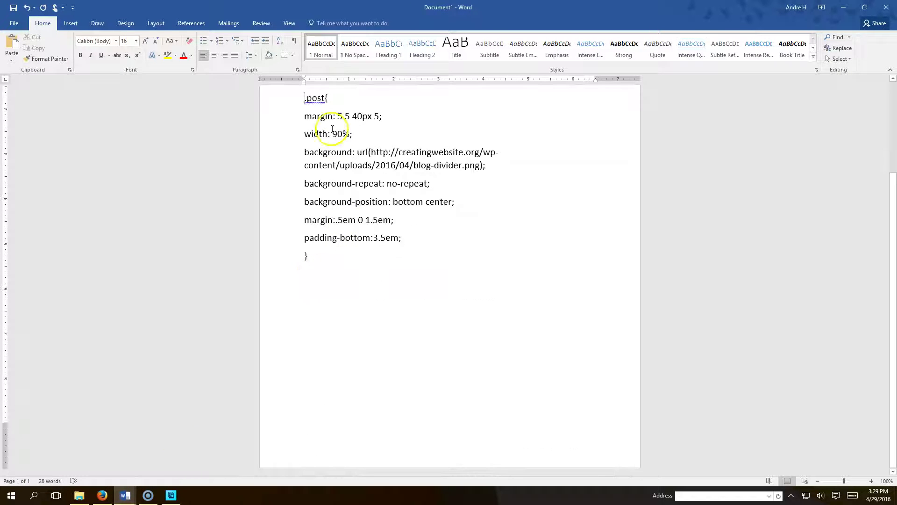
drag(304, 98, 408, 244)
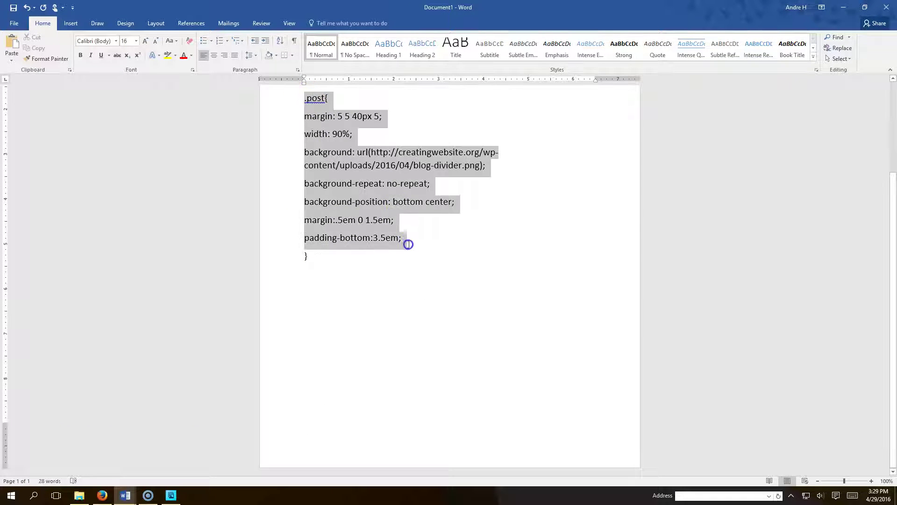
right_click(351, 173)
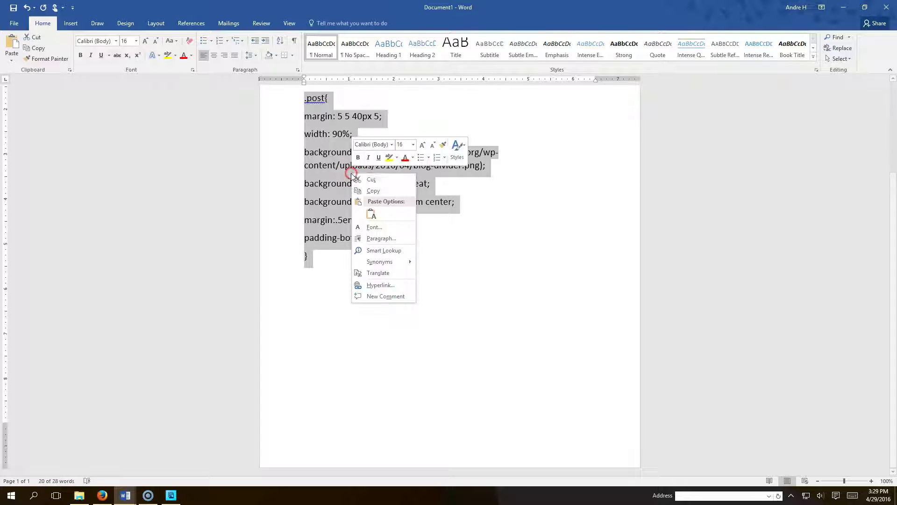
click(373, 190)
Paste the copied .post rule into the SiteOrigin custom CSS editor.
click(102, 494)
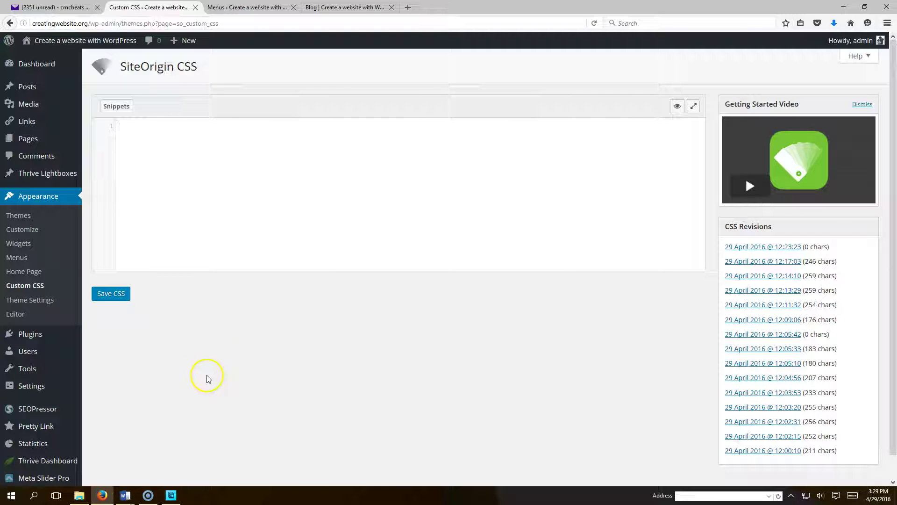
right_click(168, 139)
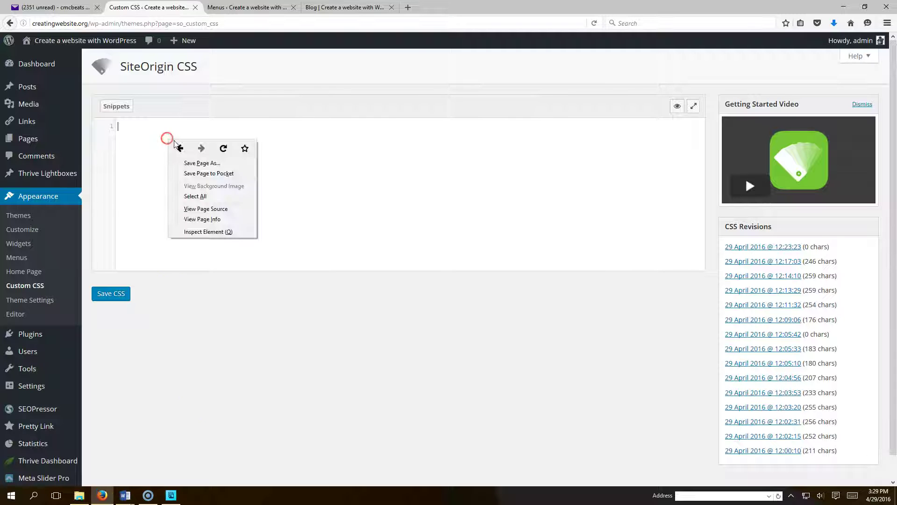
click(134, 158)
key(ctrl+v)
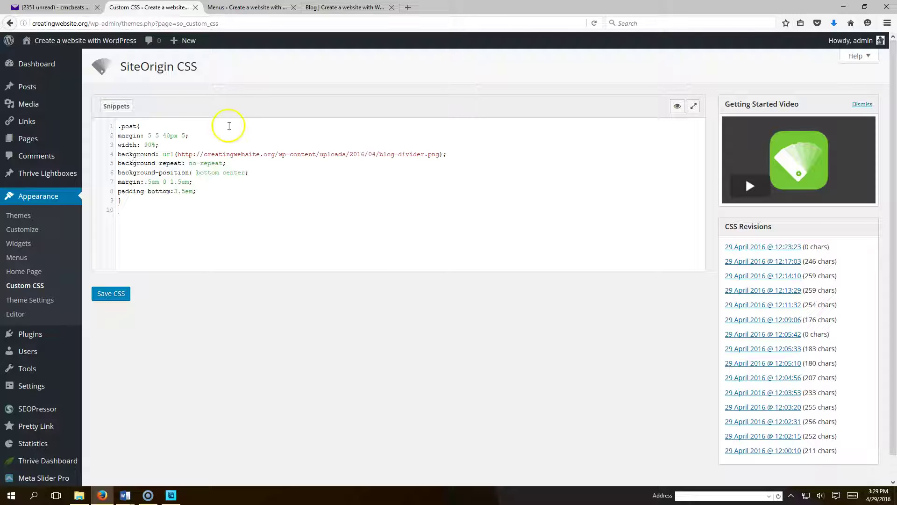
key(ctrl+space)
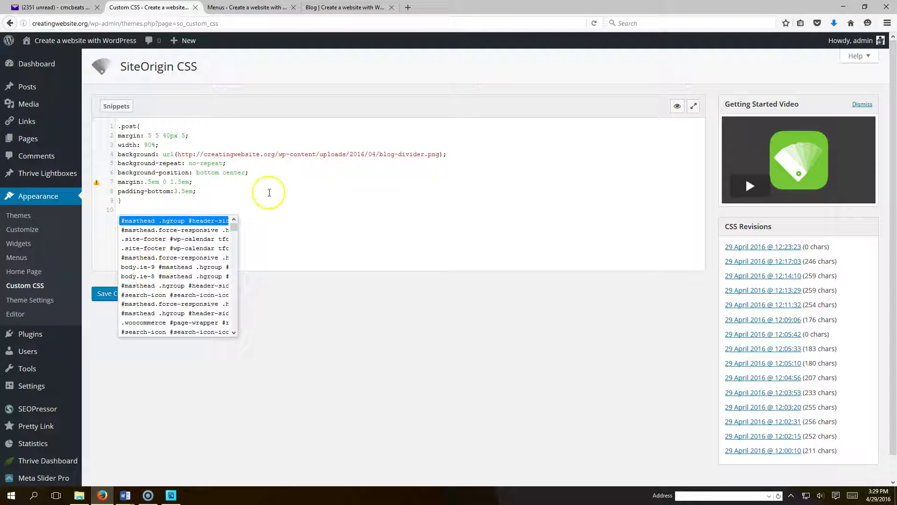
key(alt+Tab)
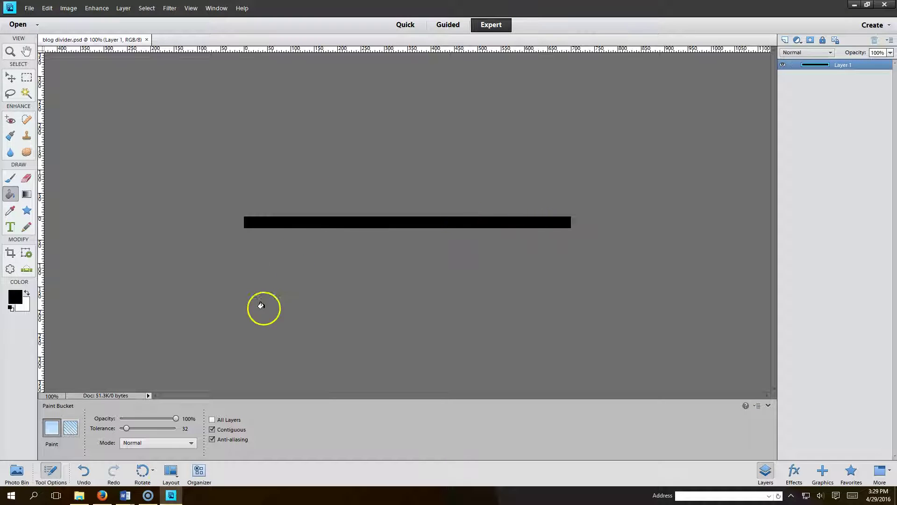
Save the custom CSS in the CSS editor, then go to the Media Library.
click(101, 494)
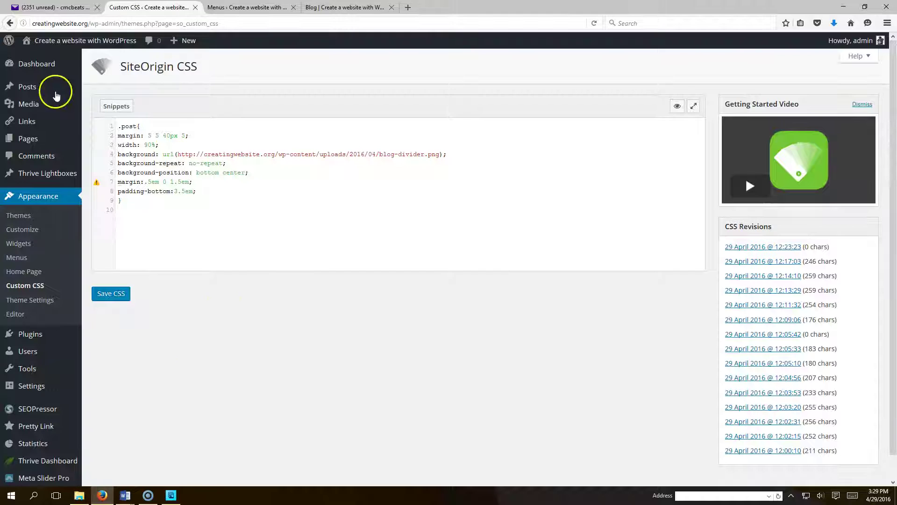
click(111, 295)
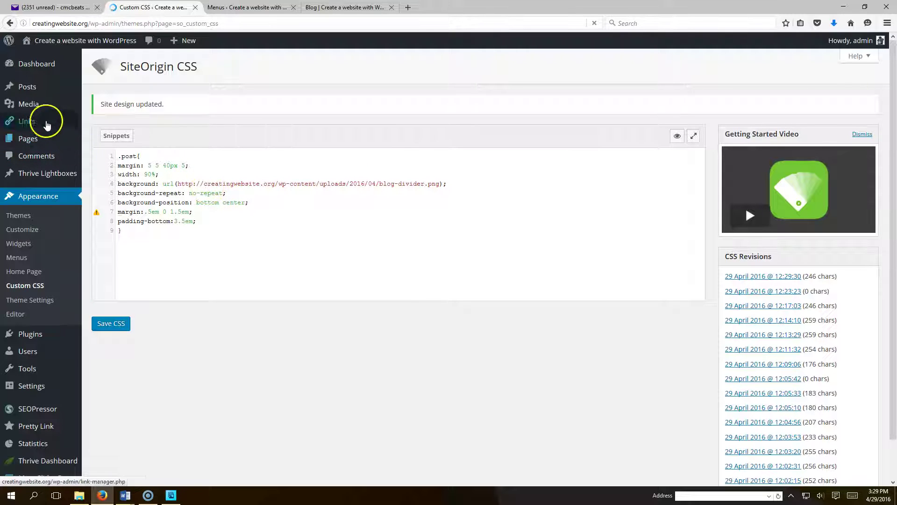
click(102, 119)
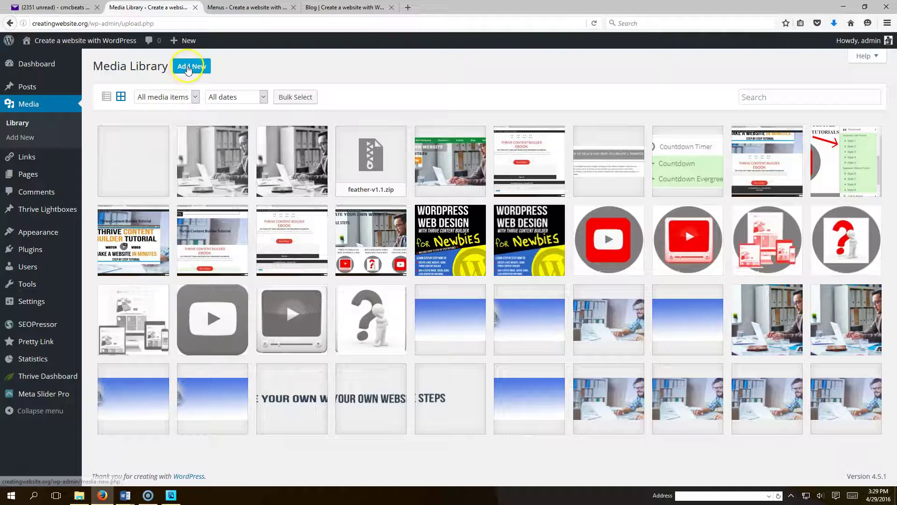
Open the Add New upload area and cancel the file browser without uploading.
click(187, 68)
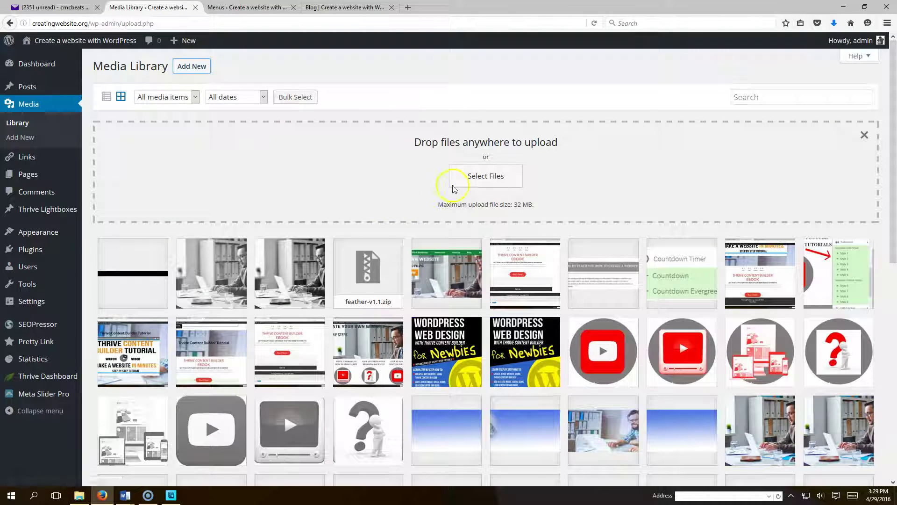
click(485, 177)
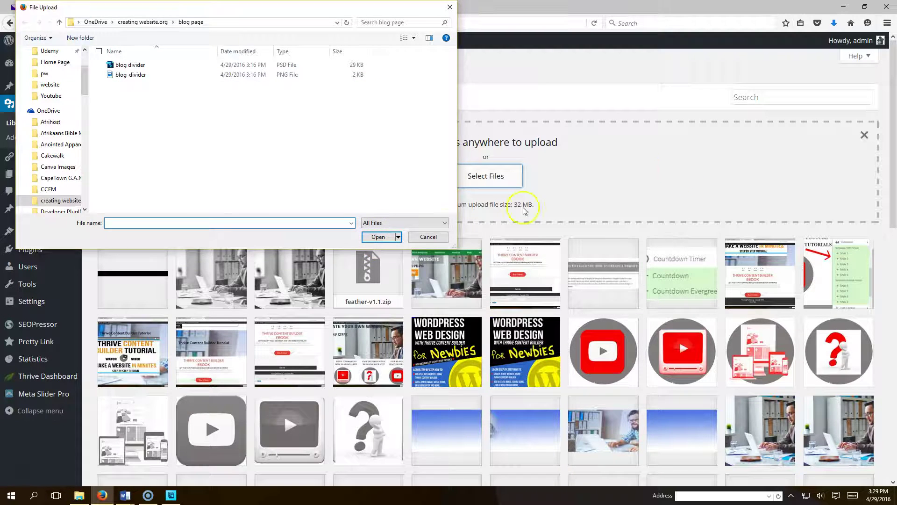
click(428, 236)
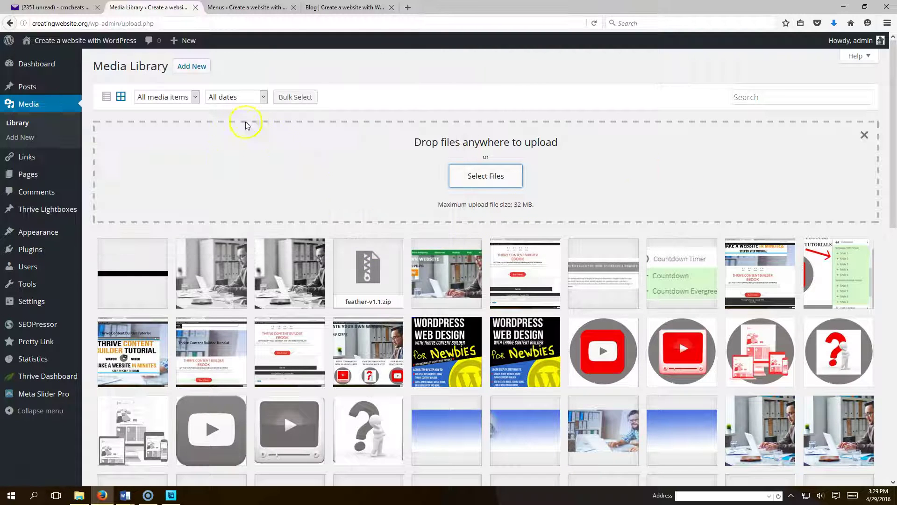
Copy the blog-divider.png URL from its Attachment Details, then close the details.
click(137, 260)
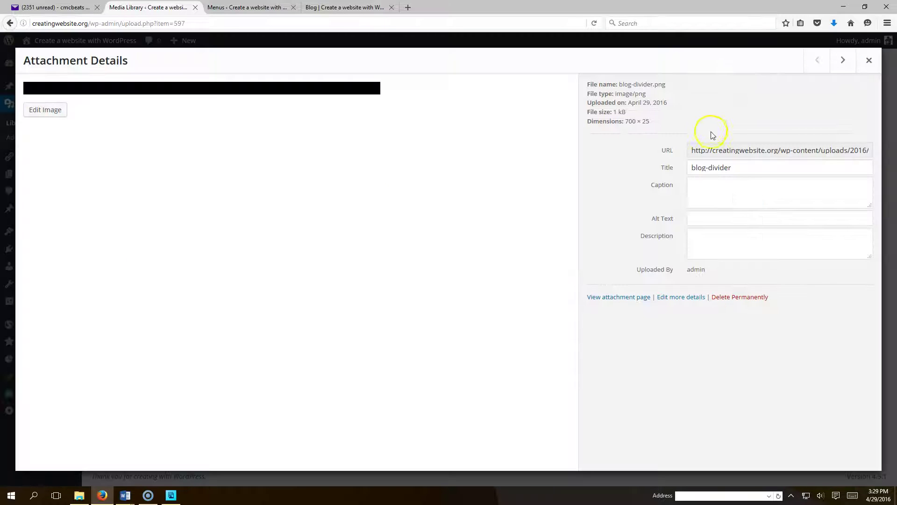
triple_click(718, 152)
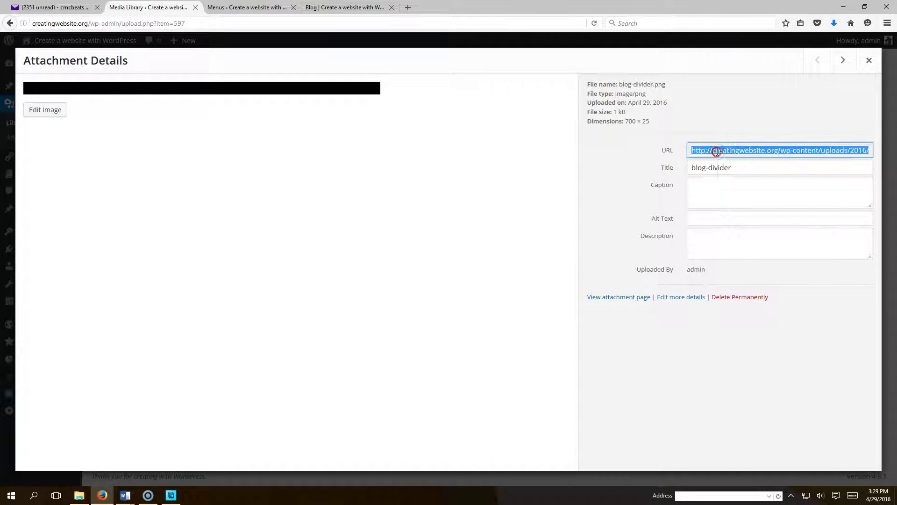
right_click(717, 152)
click(738, 182)
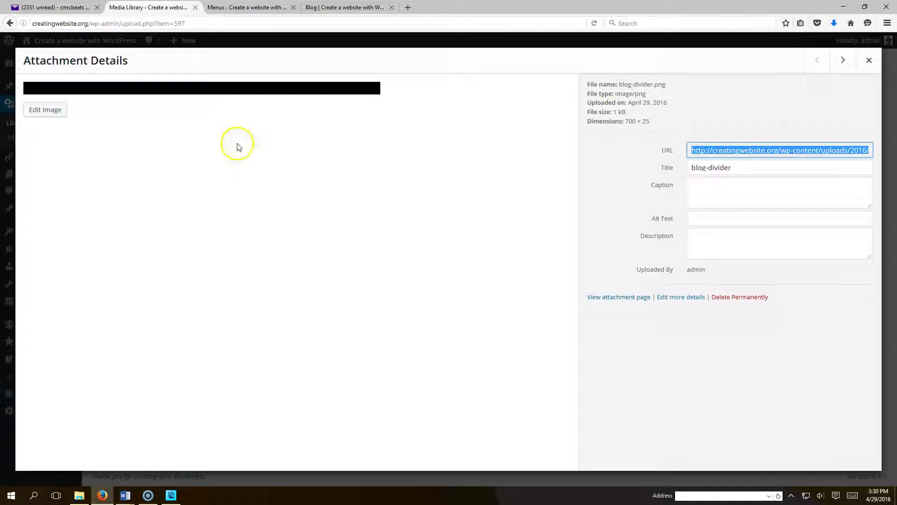
click(868, 61)
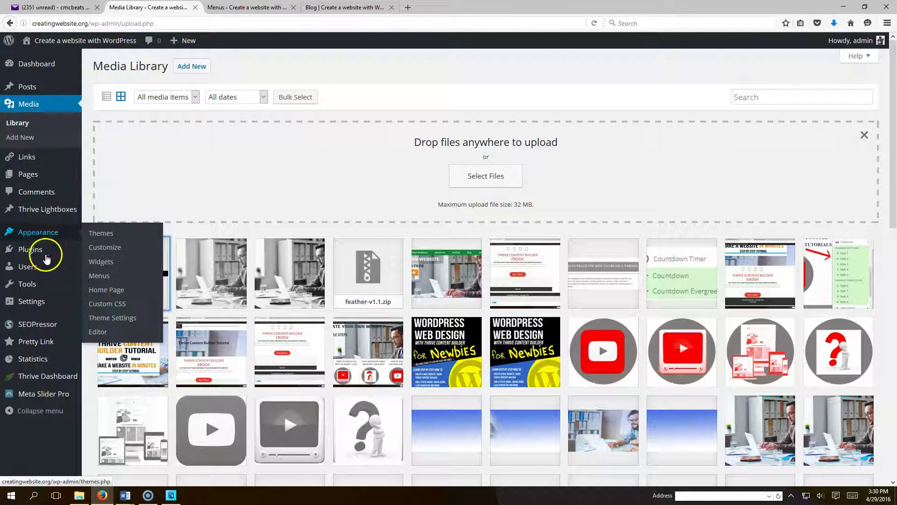
In Custom CSS, paste the blog-divider.png URL on line 10, compare, delete it, and save.
mouse_move(41, 251)
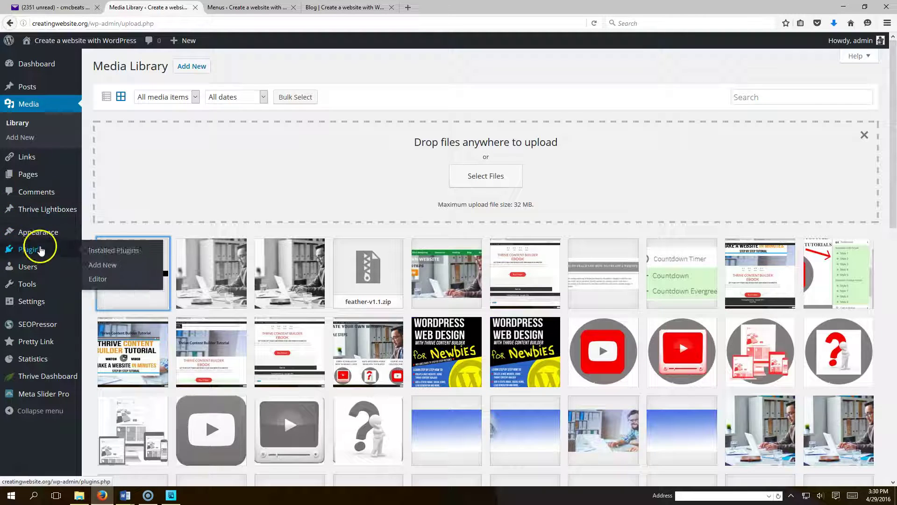
click(97, 296)
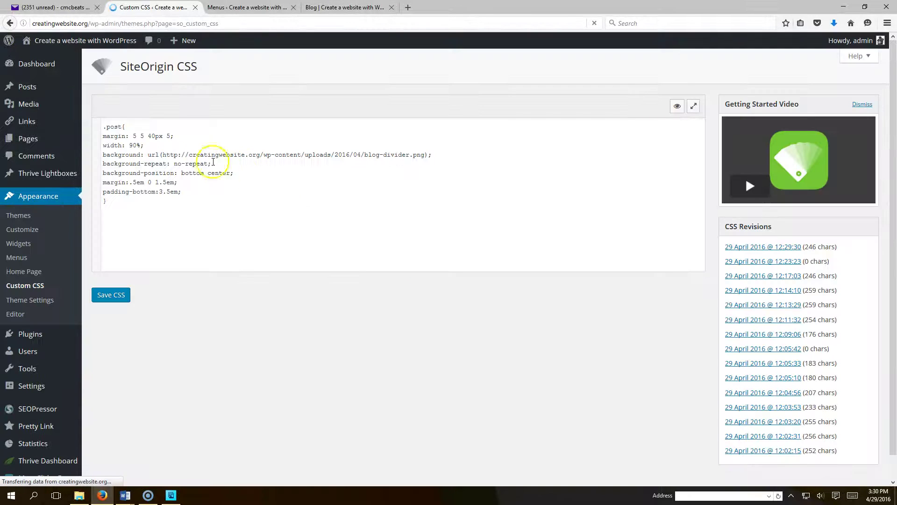
click(177, 154)
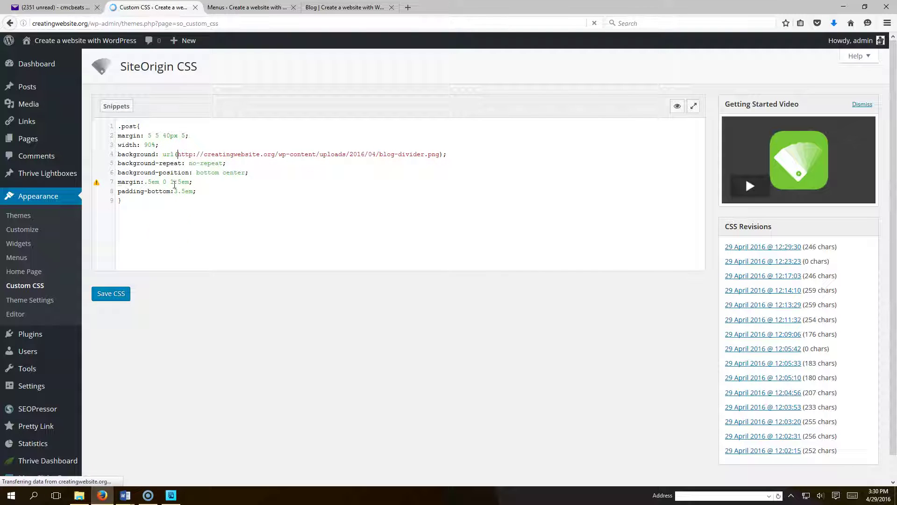
click(181, 228)
key(ctrl+v)
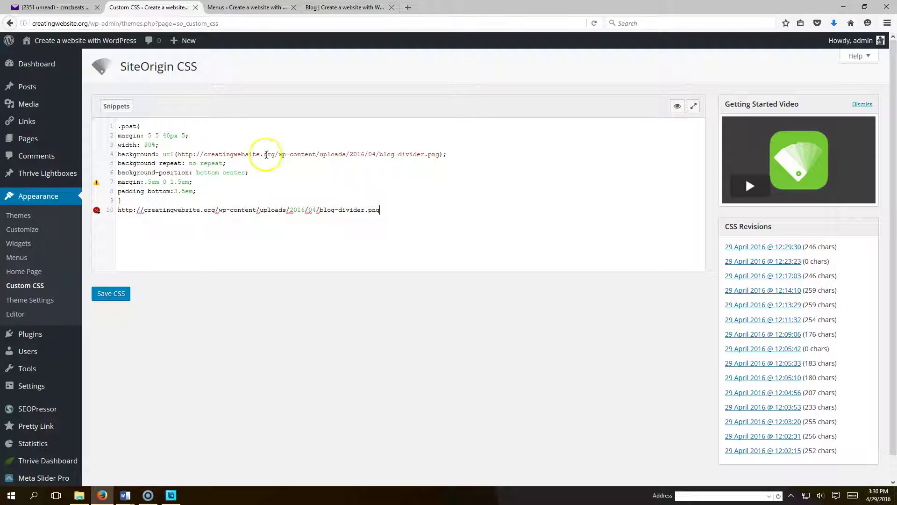
shift+click(115, 210)
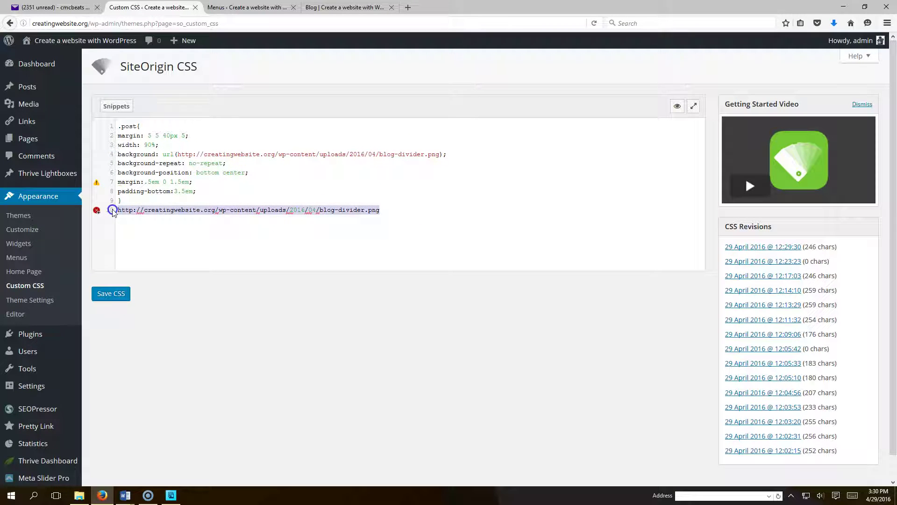
key(BackSpace)
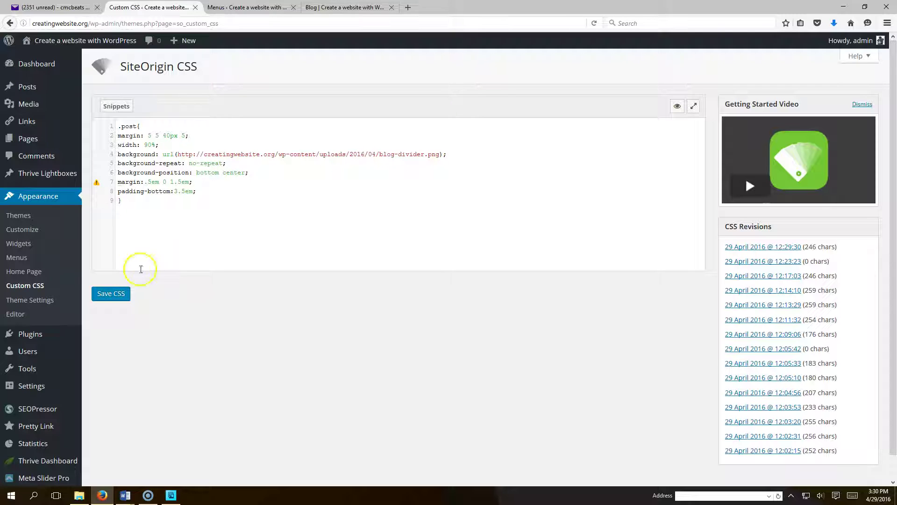
click(102, 296)
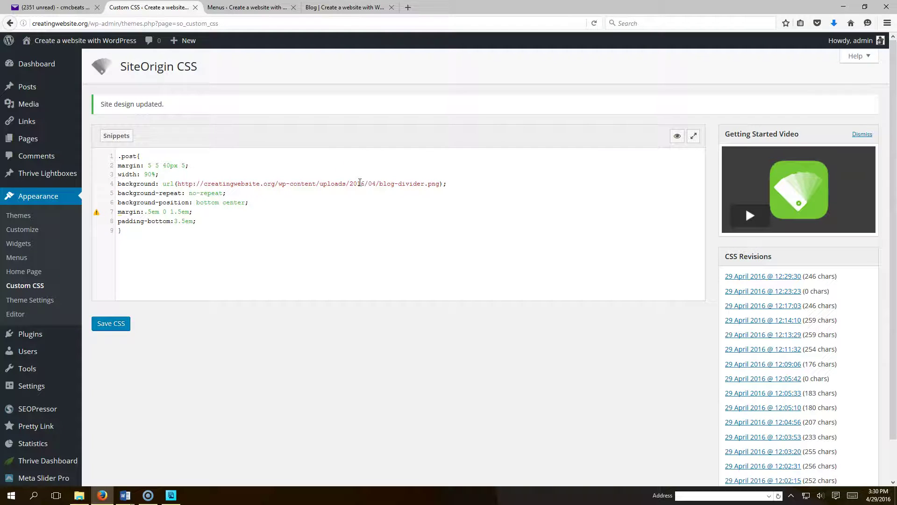
Reload the Blog tab and scroll through the posts to check each black divider line.
click(339, 6)
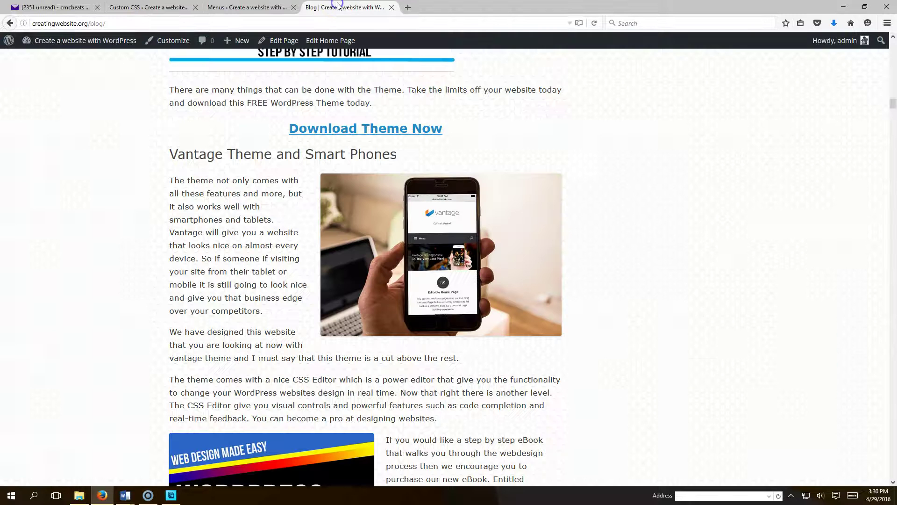
click(596, 23)
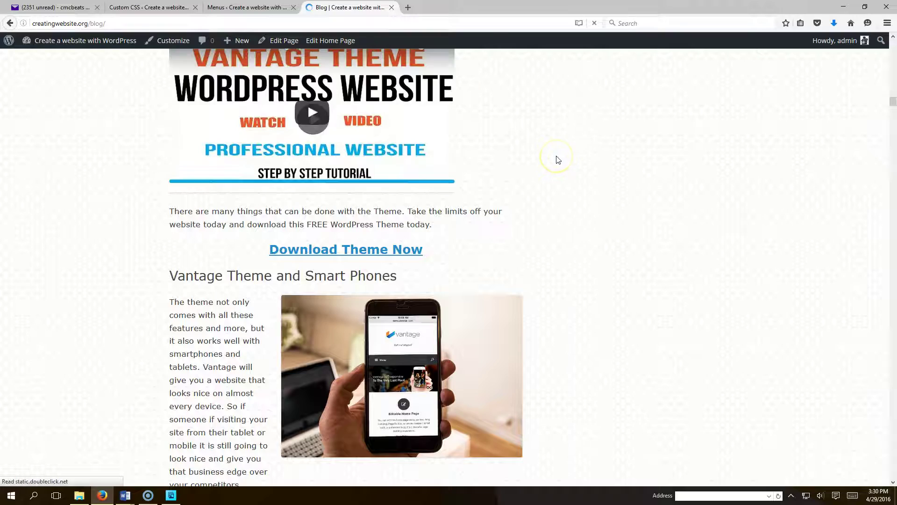
scroll(556, 160, down, 15)
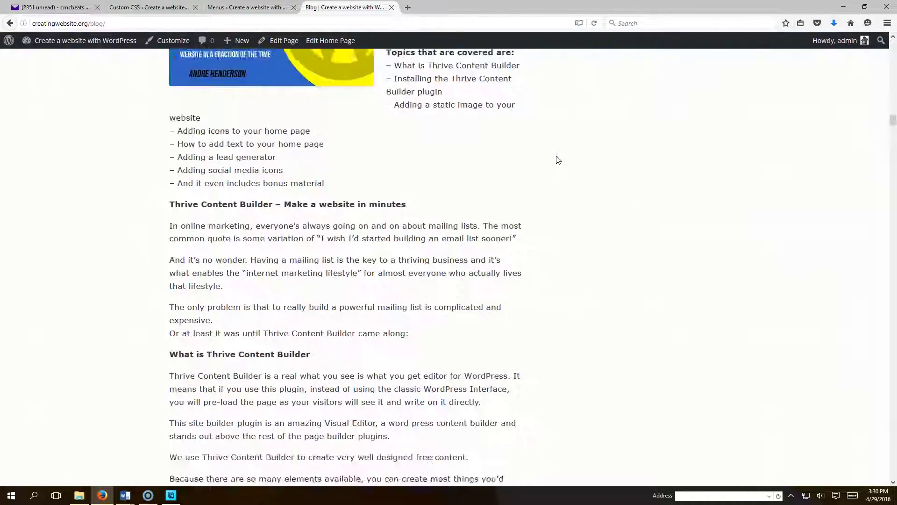
scroll(556, 160, up, 10)
click(504, 109)
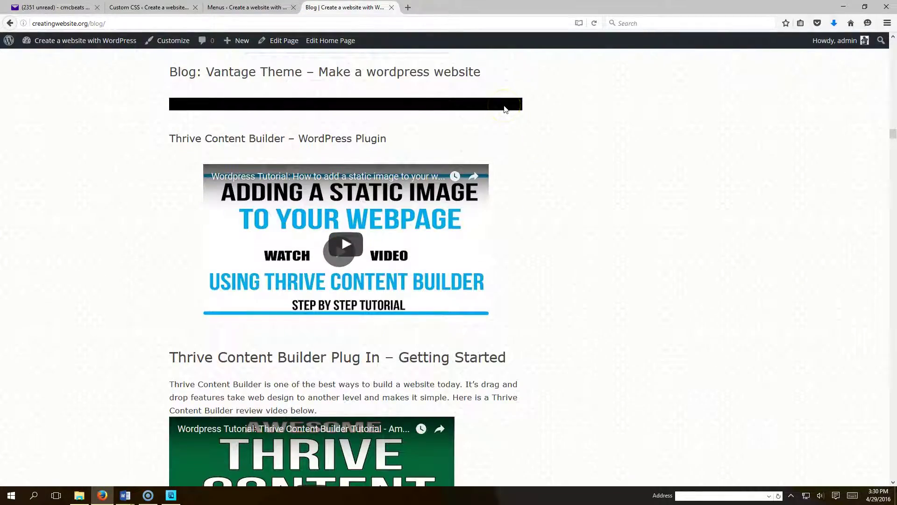
scroll(504, 109, down, 20)
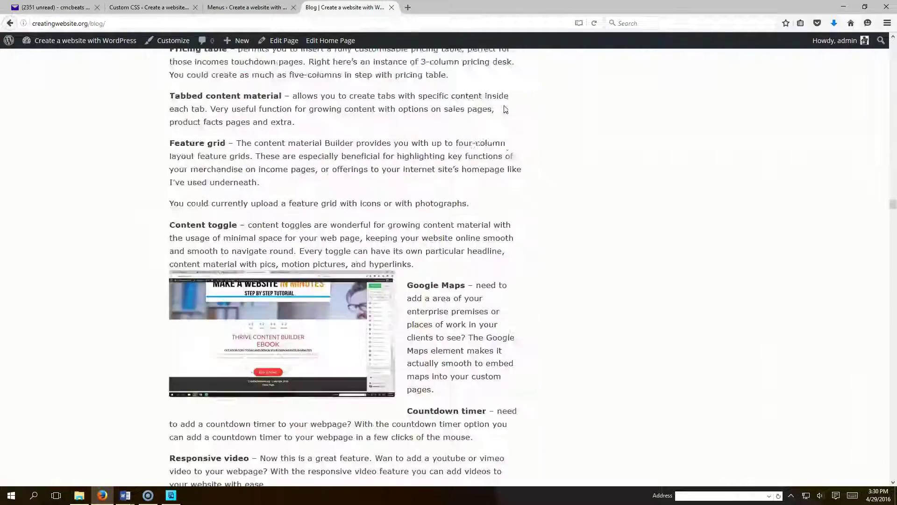
scroll(505, 109, down, 20)
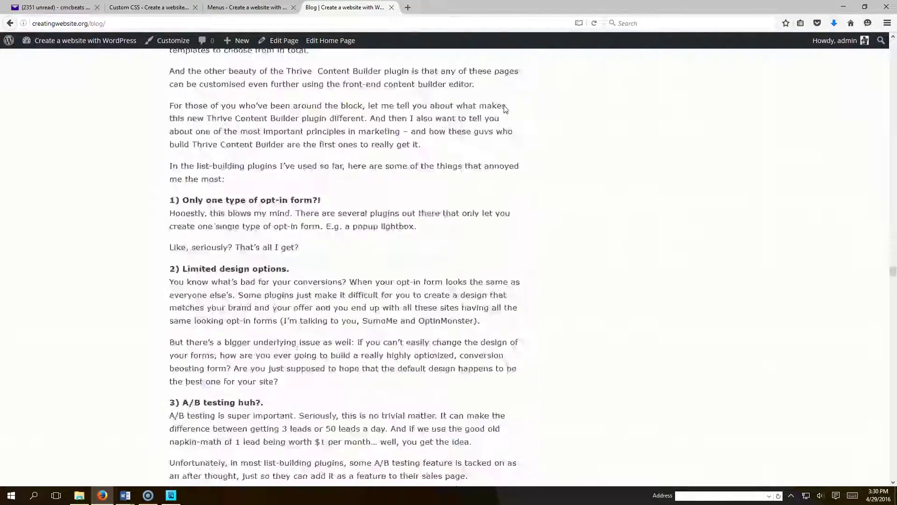
scroll(504, 109, down, 20)
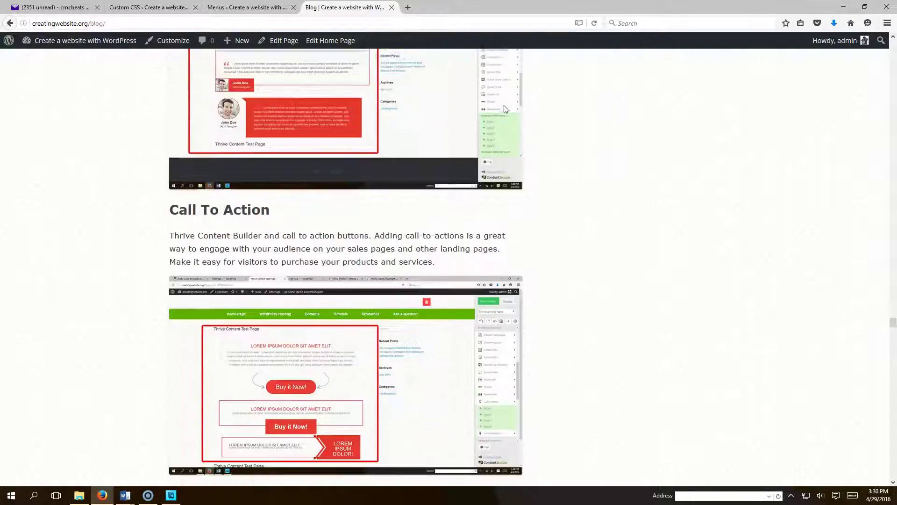
scroll(504, 109, down, 20)
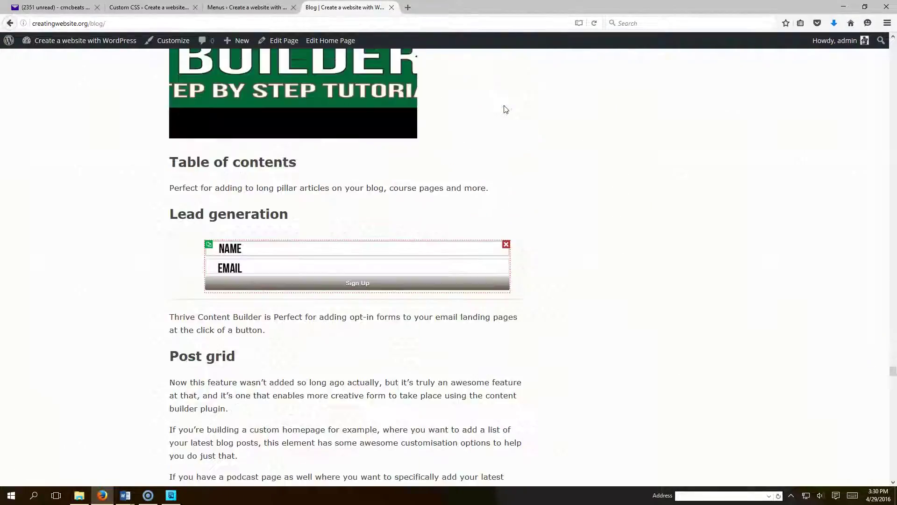
scroll(504, 109, down, 20)
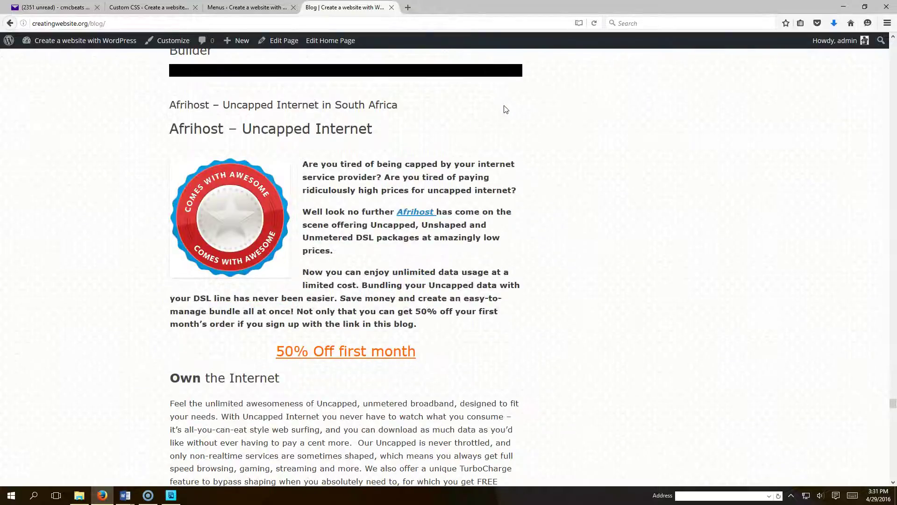
scroll(481, 79, up, 5)
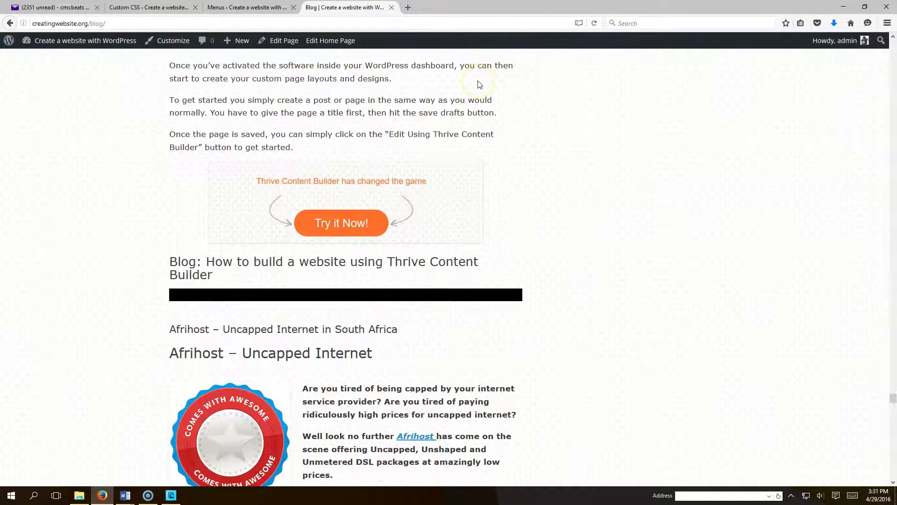
scroll(500, 110, up, 7)
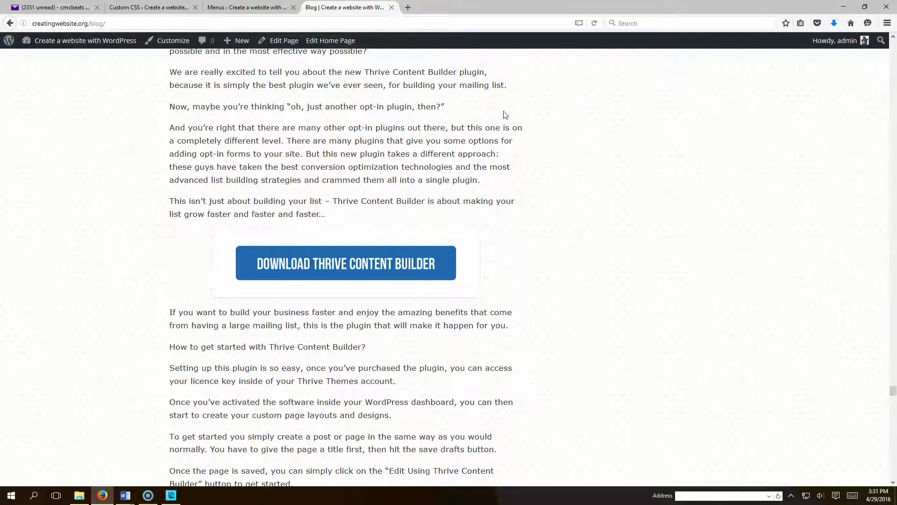